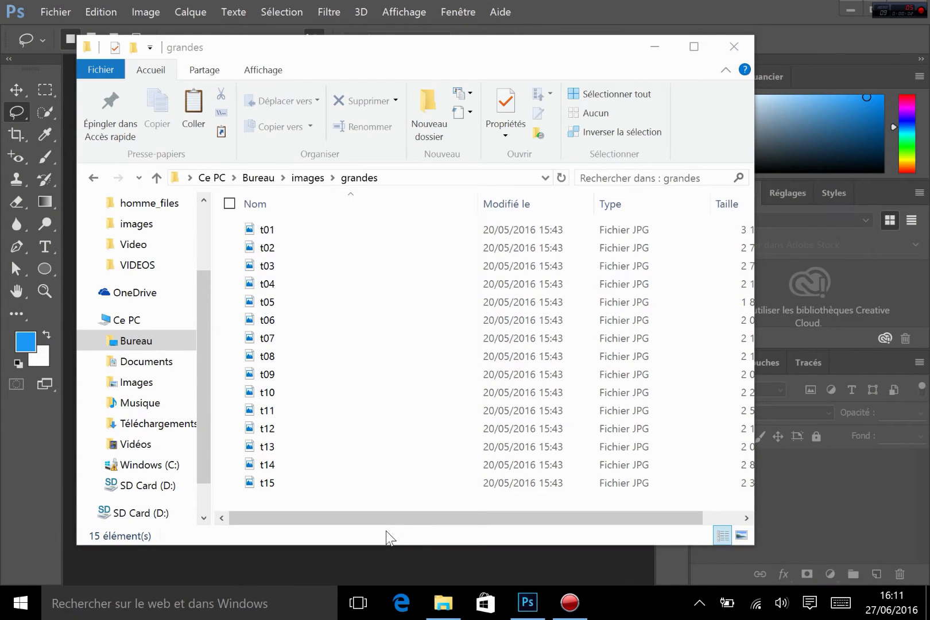
Step: Examine the large texture images in the grandes folder, viewing t01 full size, and check the contents of the vignettes folder
click(275, 231)
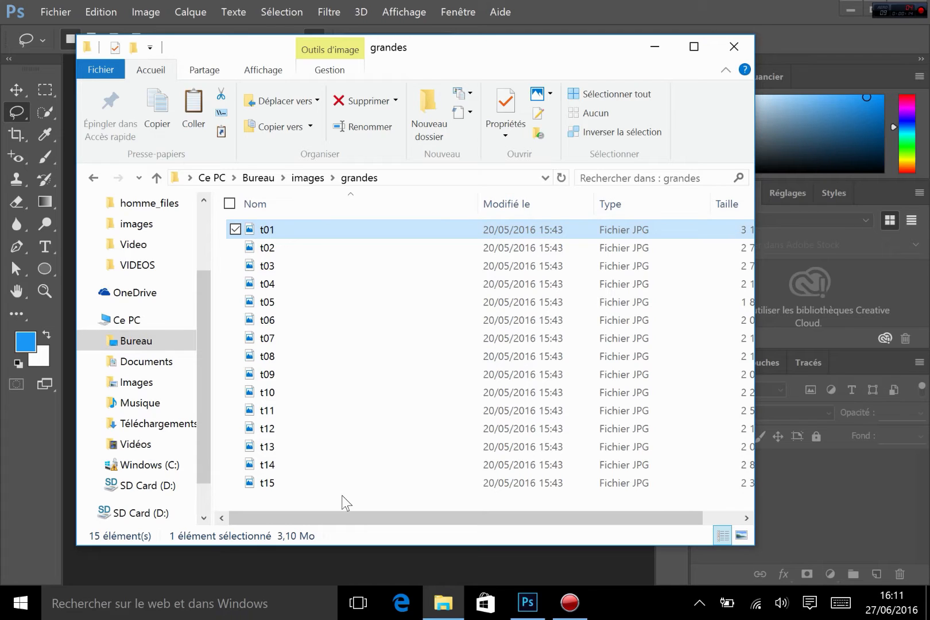
click(309, 171)
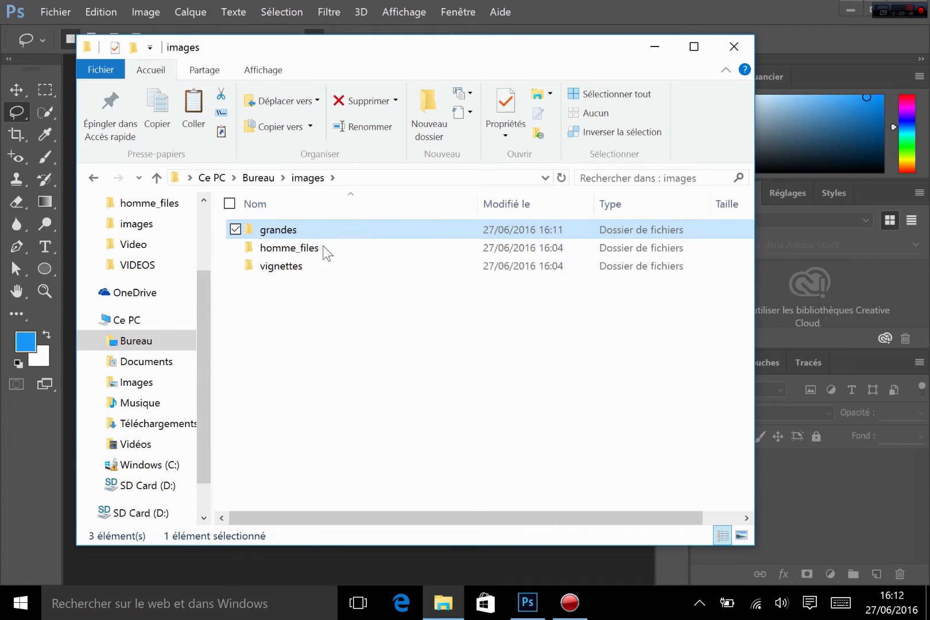
double_click(283, 232)
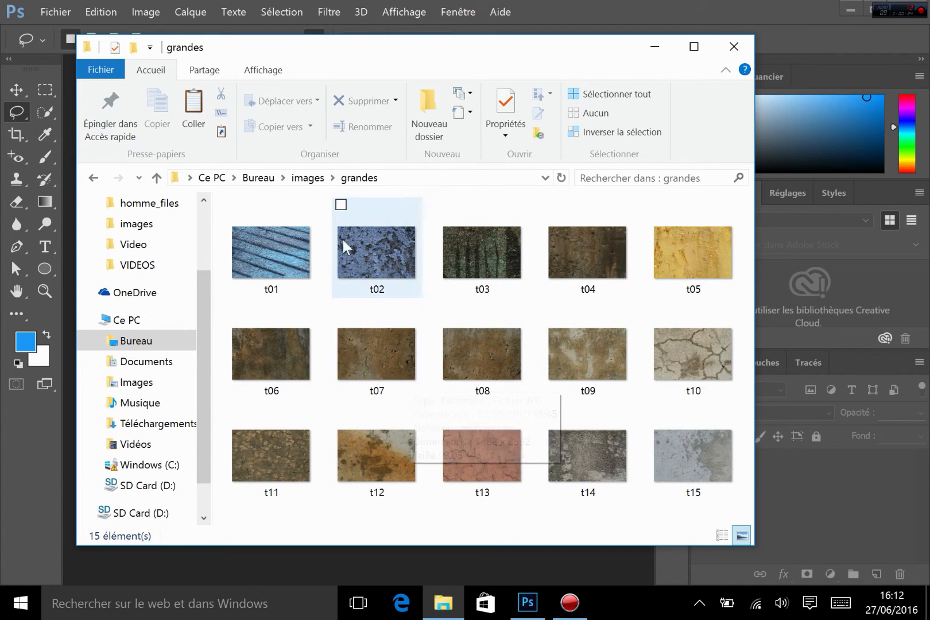
double_click(293, 253)
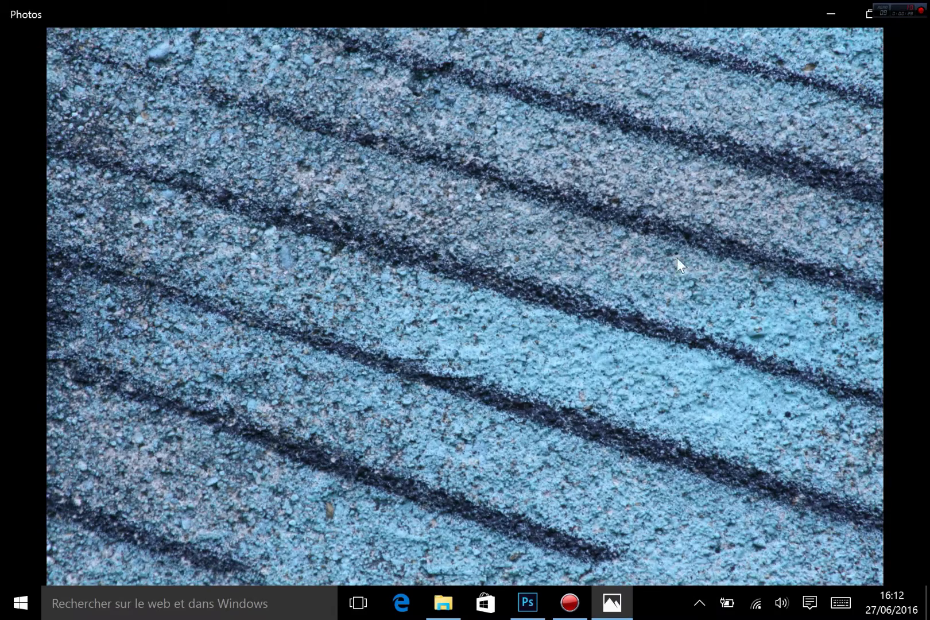
click(911, 13)
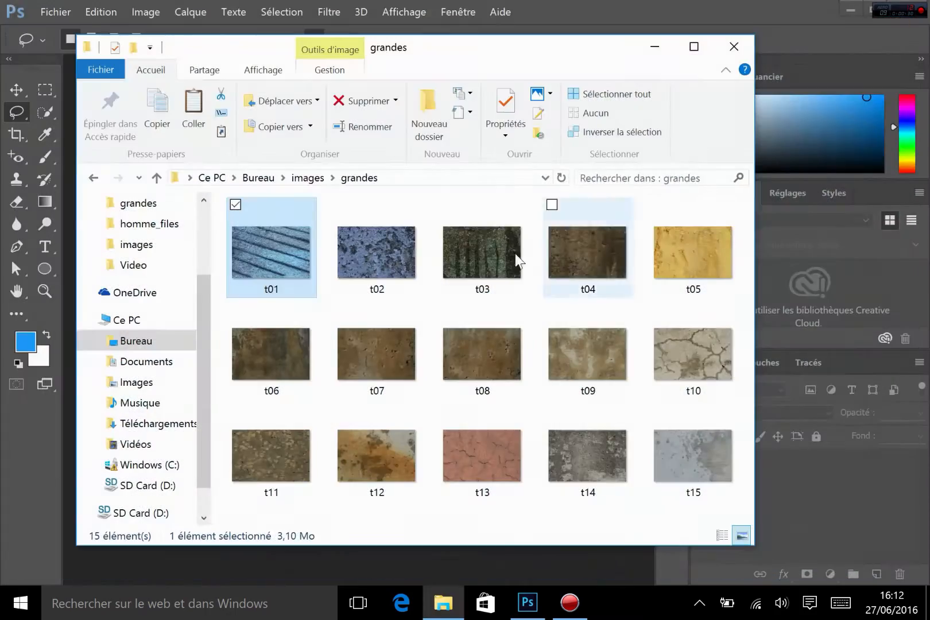
click(299, 179)
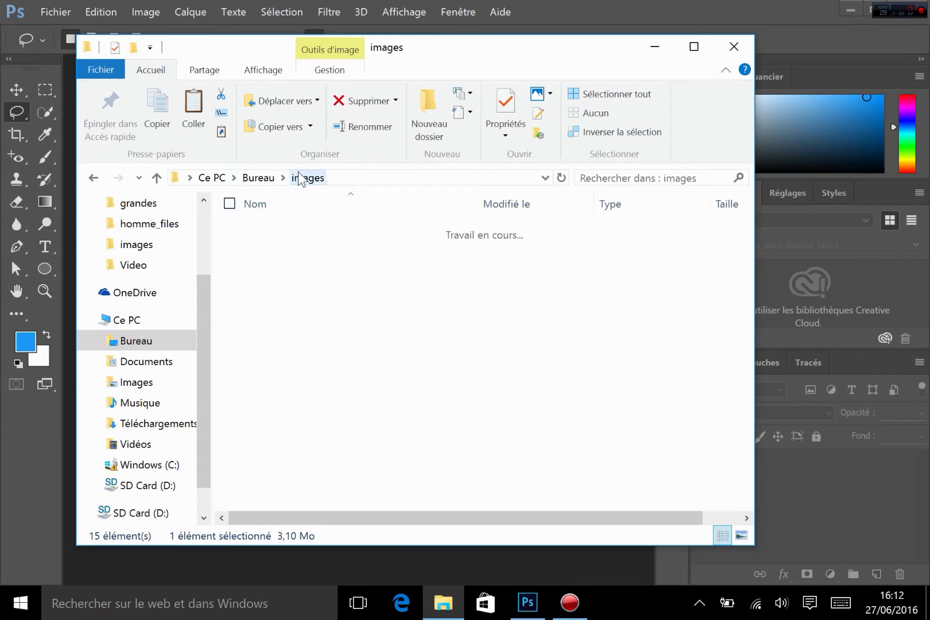
click(282, 271)
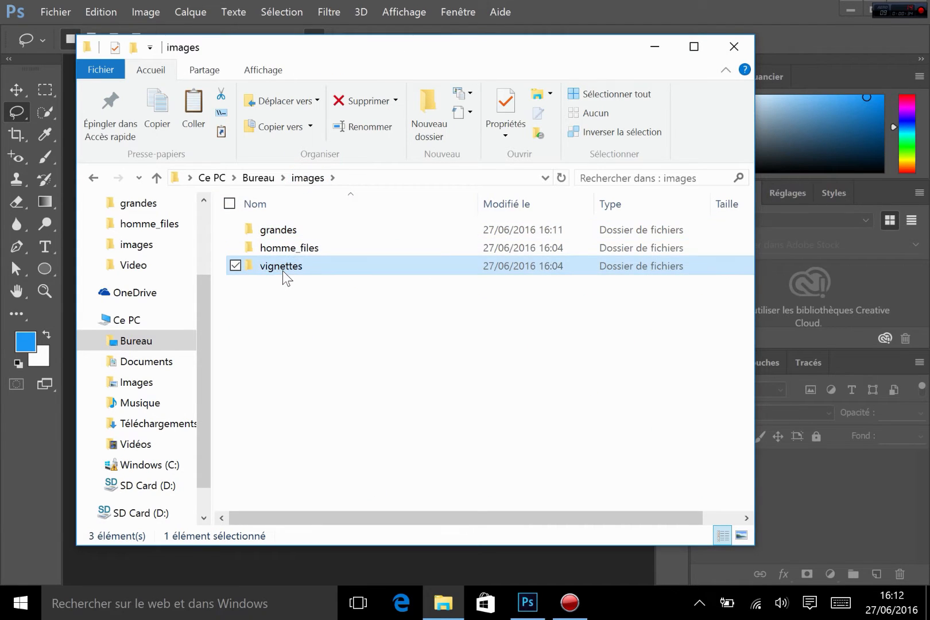
double_click(283, 270)
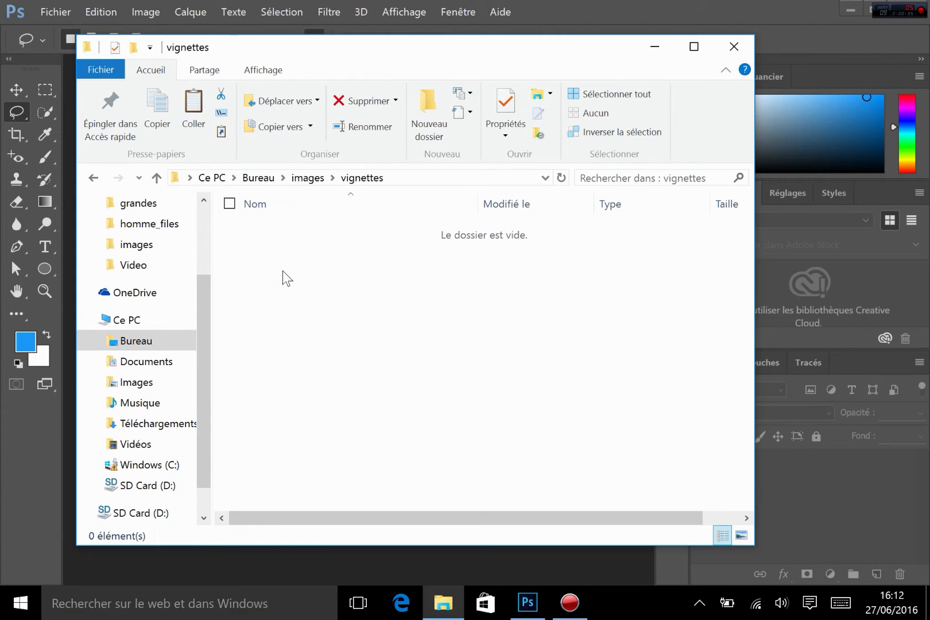
click(310, 179)
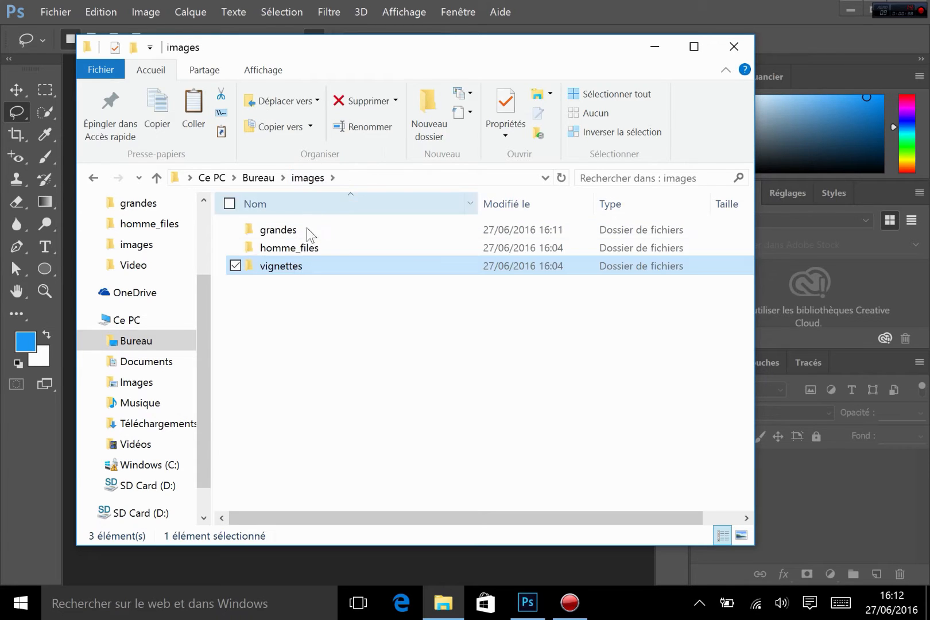
Step: Open the image t01 from the grandes folder in Photoshop
double_click(292, 228)
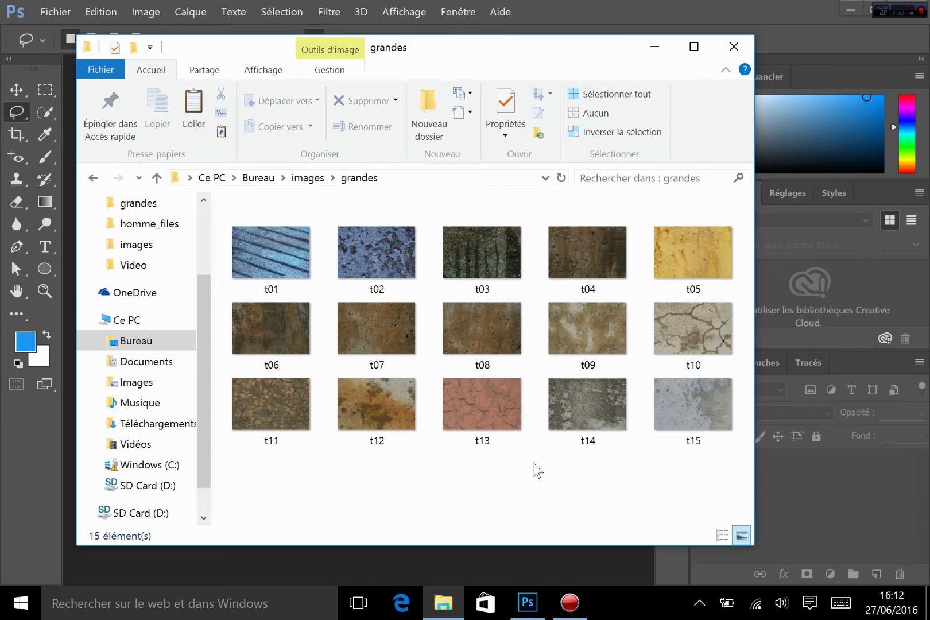
click(276, 239)
key(ctrl+c)
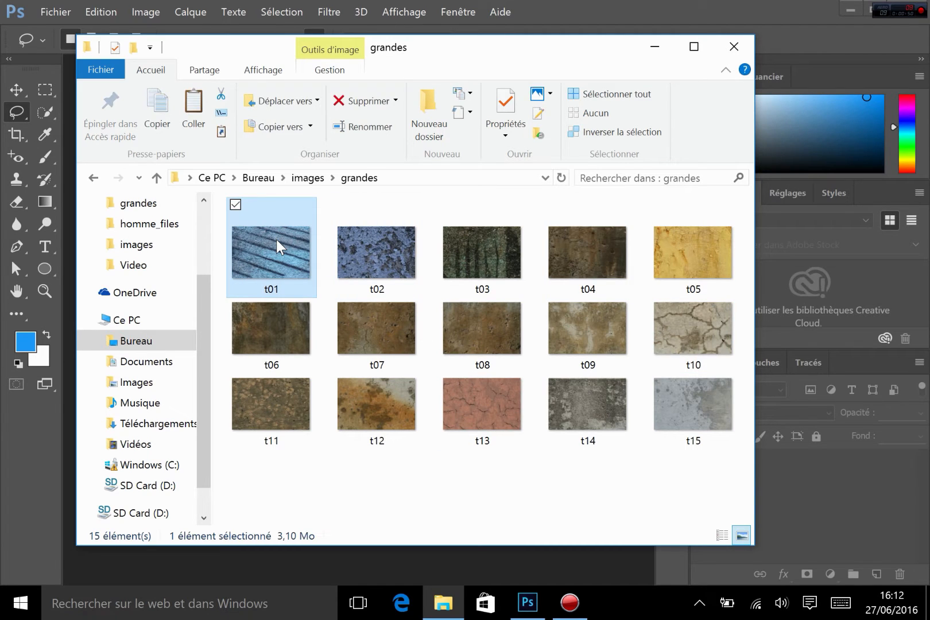
right_click(276, 239)
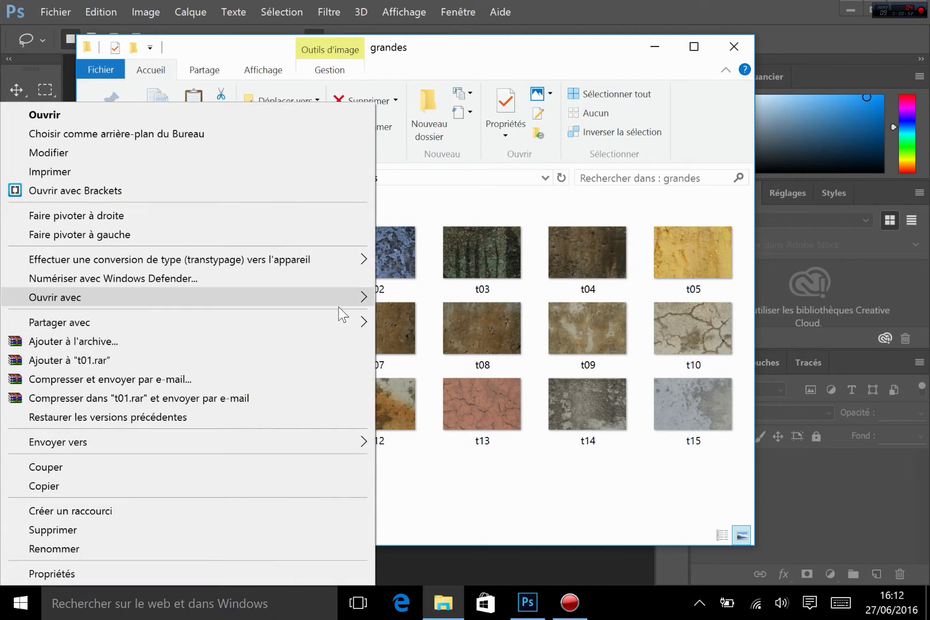
mouse_move(333, 298)
click(418, 334)
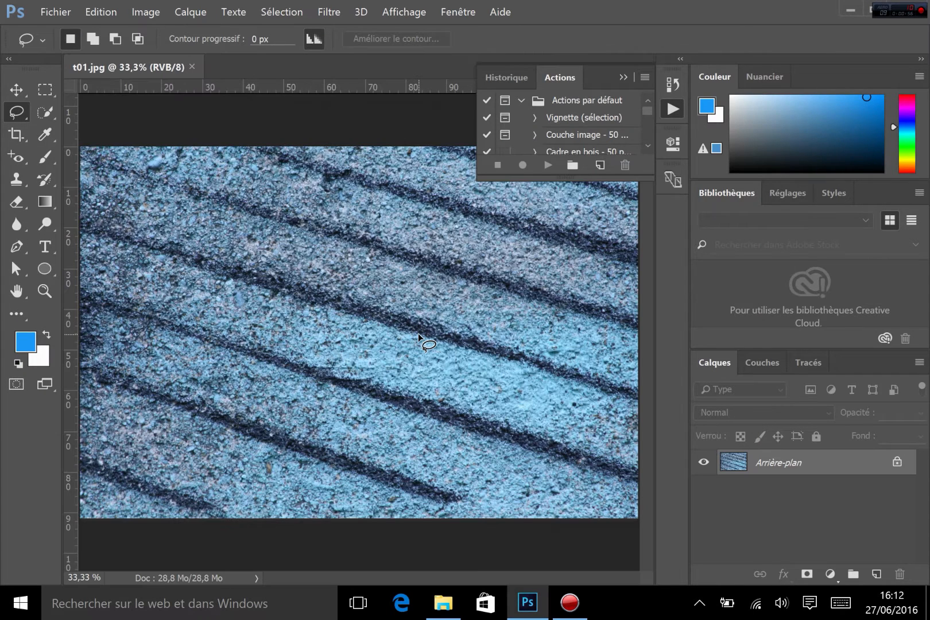
Step: Display the Actions panel, extend its height down over the canvas, and collapse the default action set
click(410, 12)
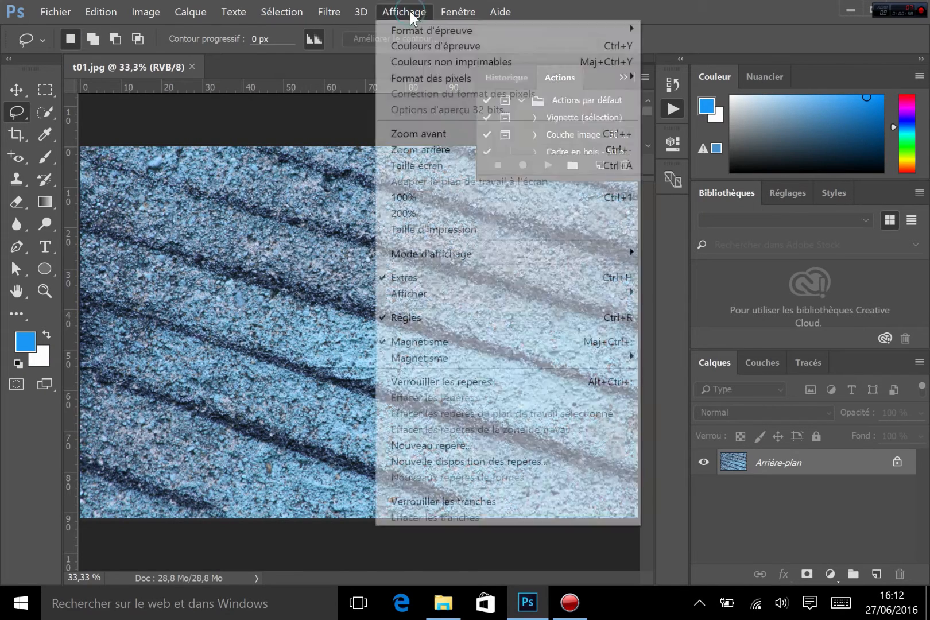
mouse_move(454, 12)
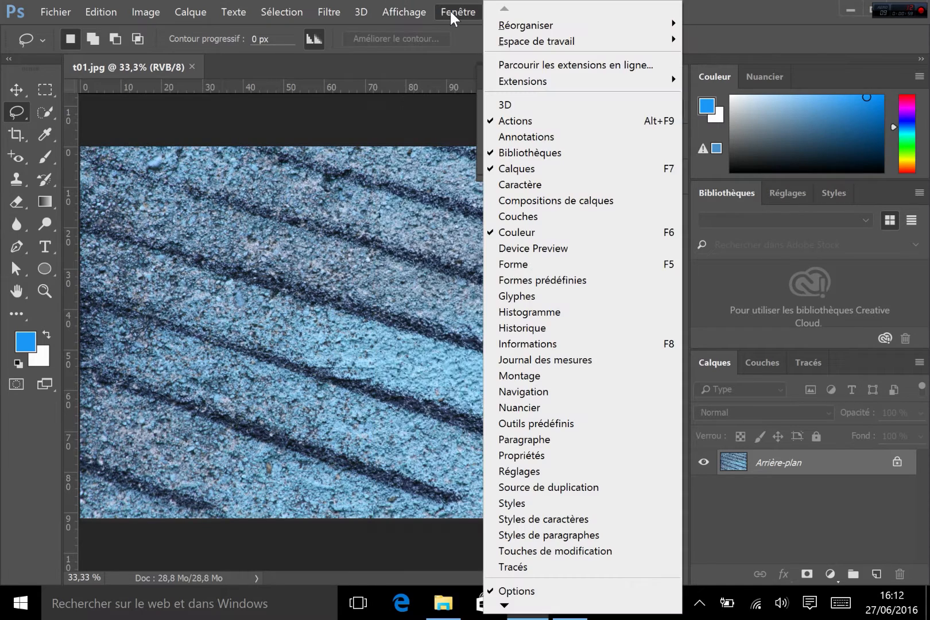
click(547, 128)
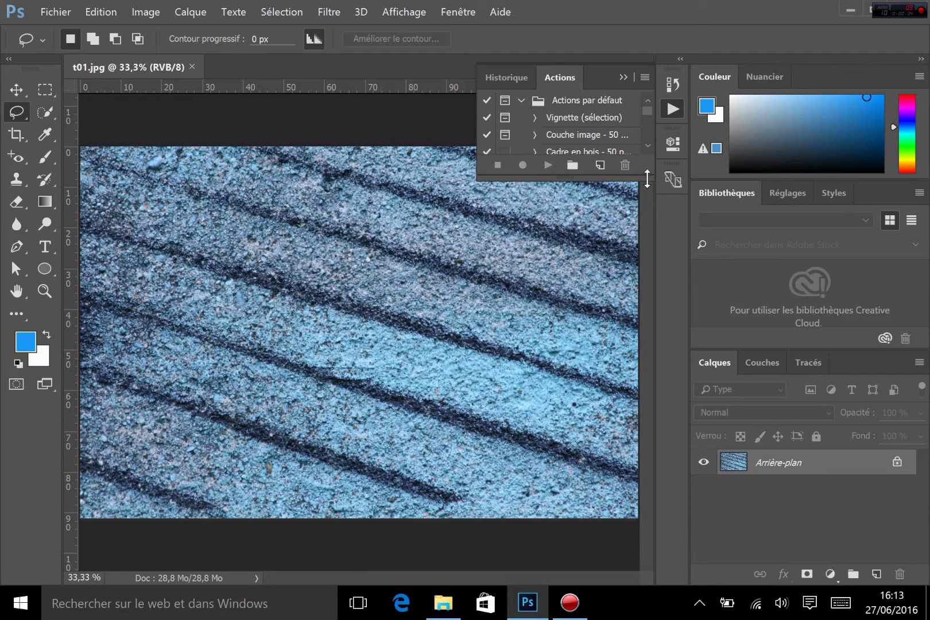
drag(646, 180, 614, 504)
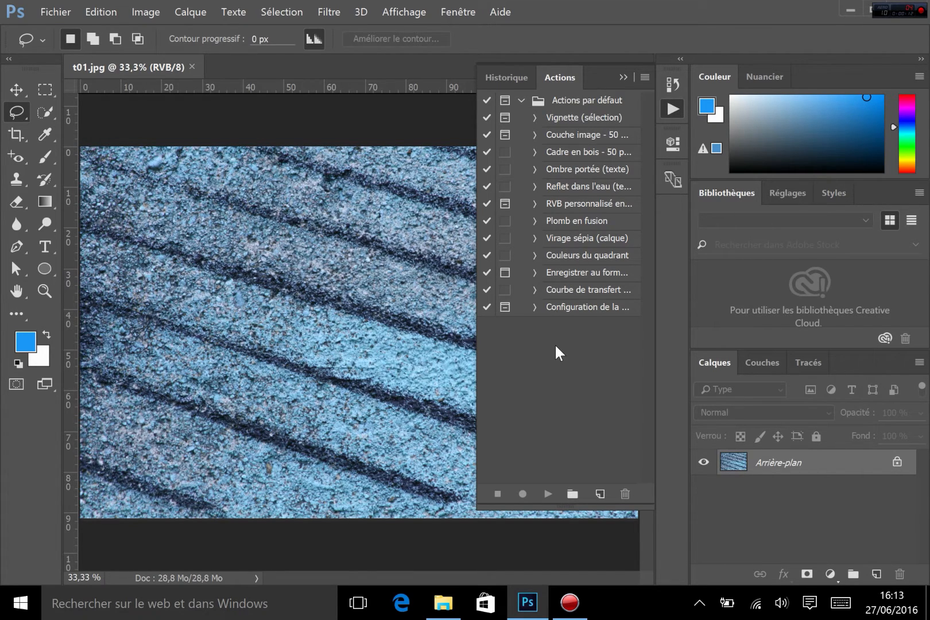
click(521, 100)
Step: Create a new action set named "nos automatisations"
click(571, 495)
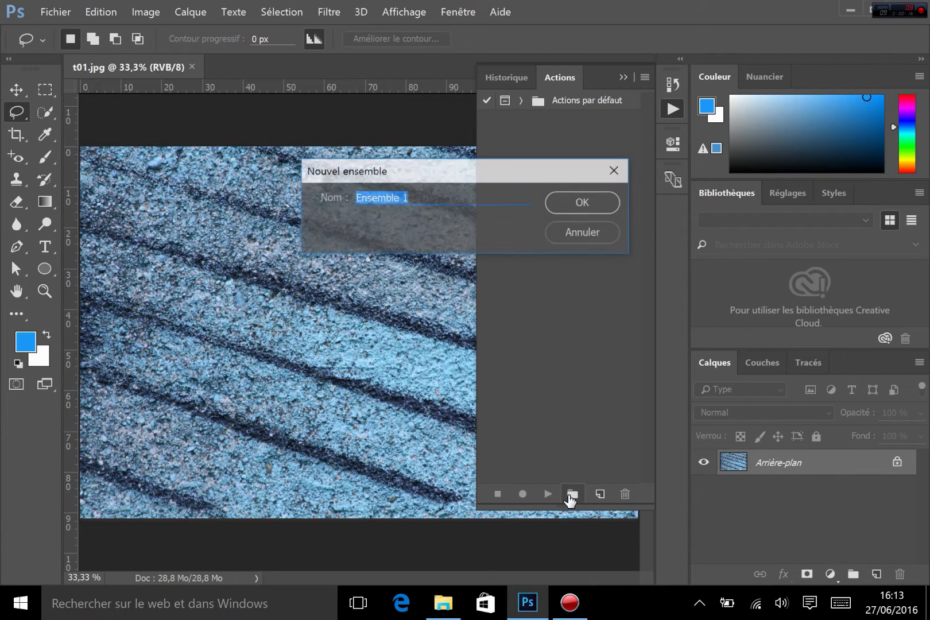
text(nos)
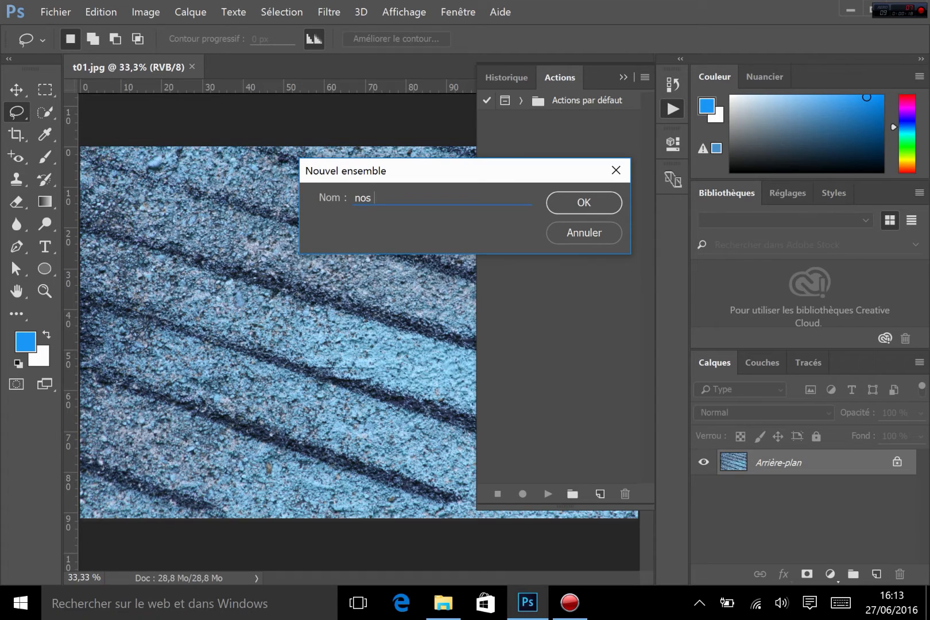
text( automatiosat)
key(BackSpace)
key(BackSpace)
key(BackSpace)
key(BackSpace)
text(sations)
key(Return)
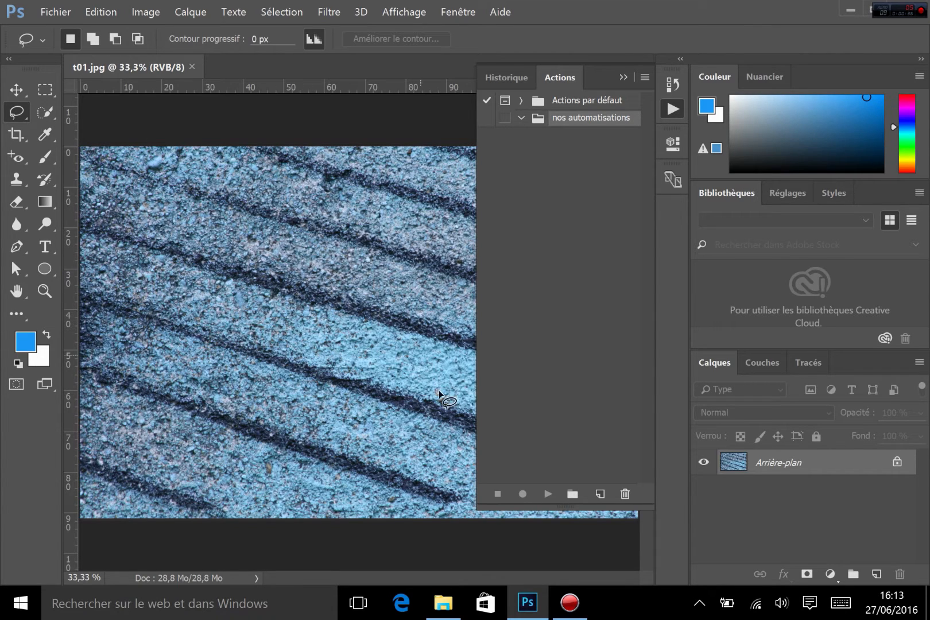
Step: Create an action named "vignettes" in the "nos automatisations" set and start recording it
click(600, 495)
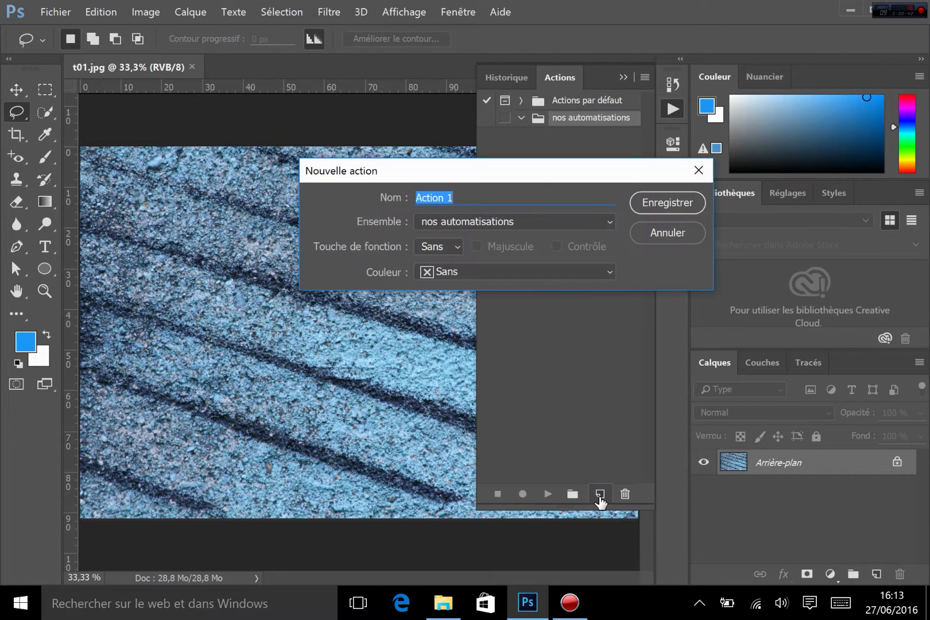
text(vignettes)
click(655, 206)
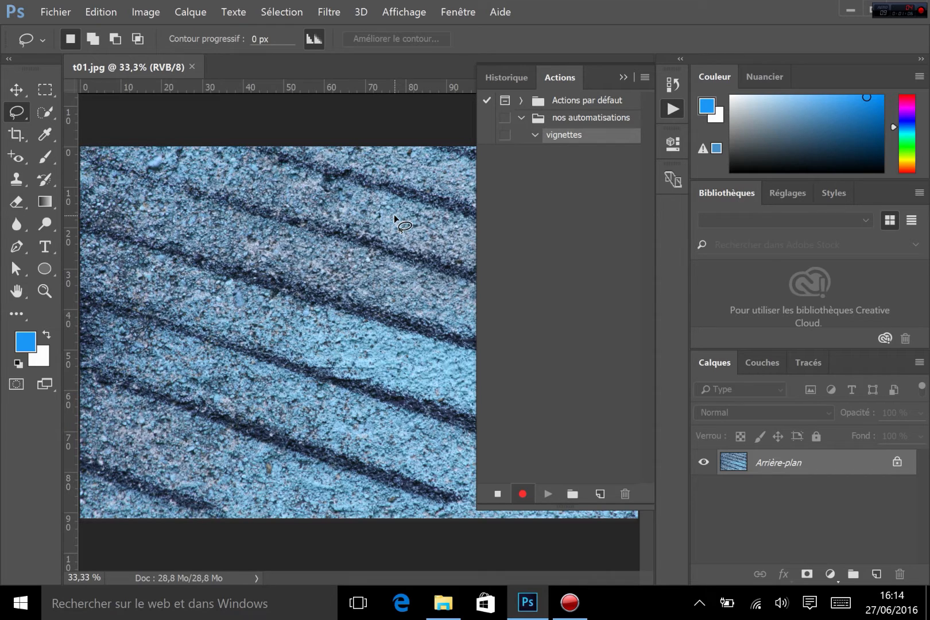
Step: Apply a Gaussian Blur with a radius of 31.8 pixels to the t01 image while the action records
click(328, 12)
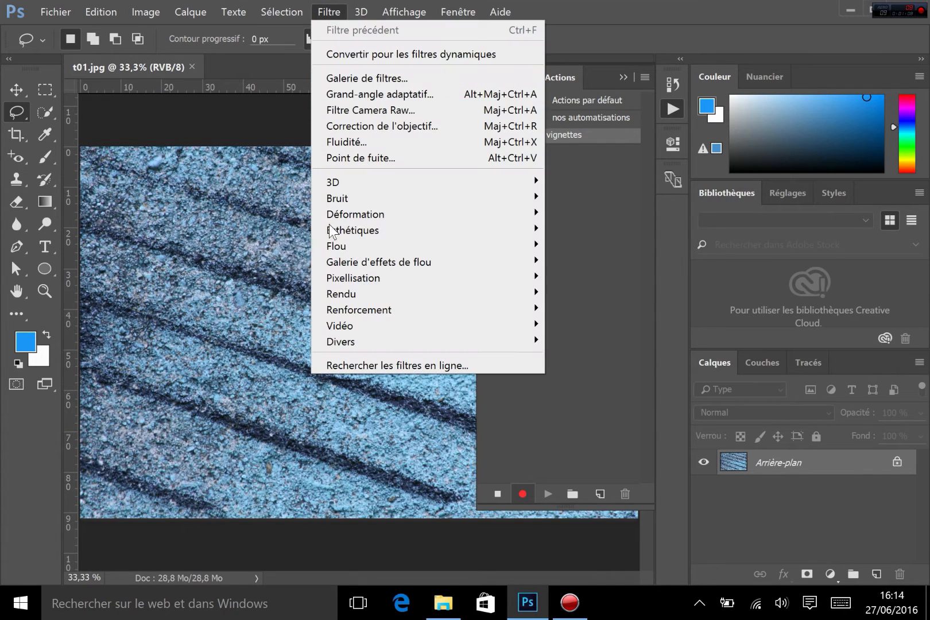
mouse_move(381, 250)
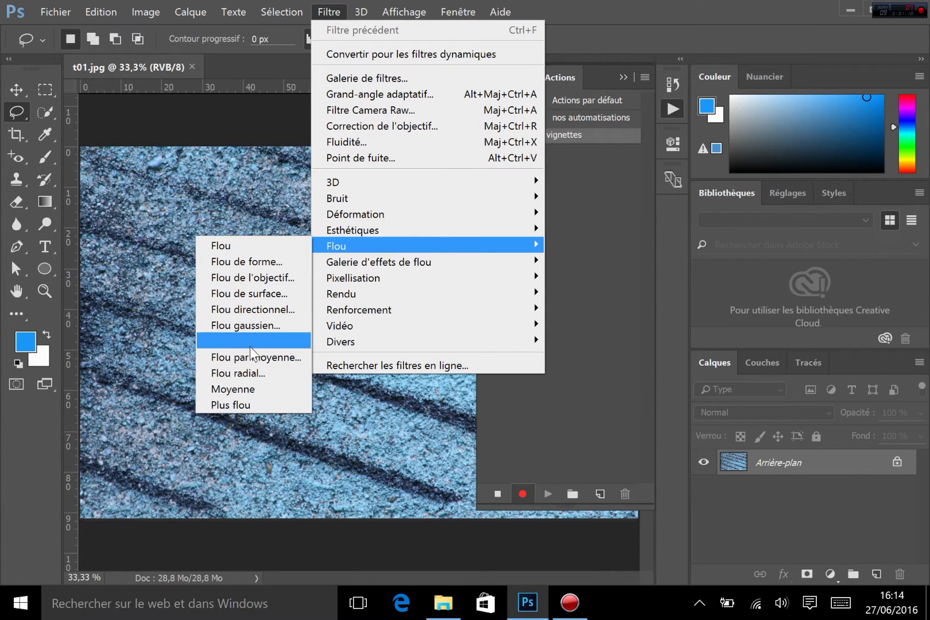
click(248, 326)
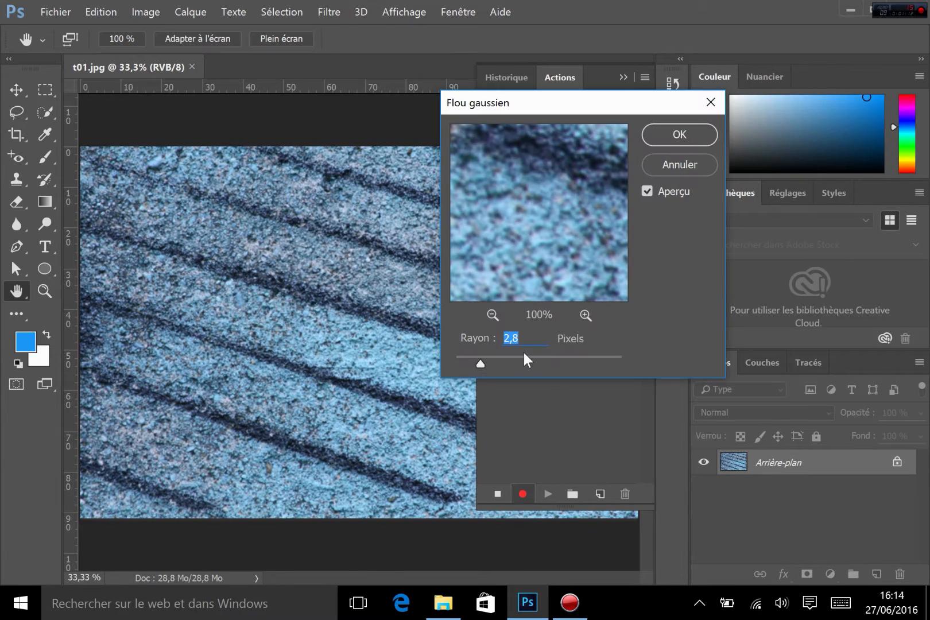
click(536, 356)
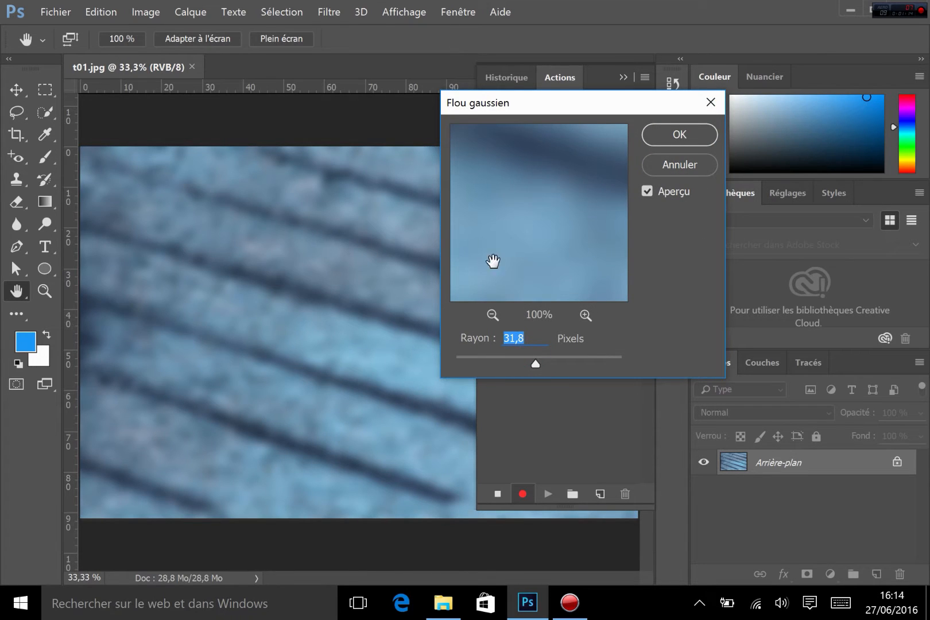
click(691, 133)
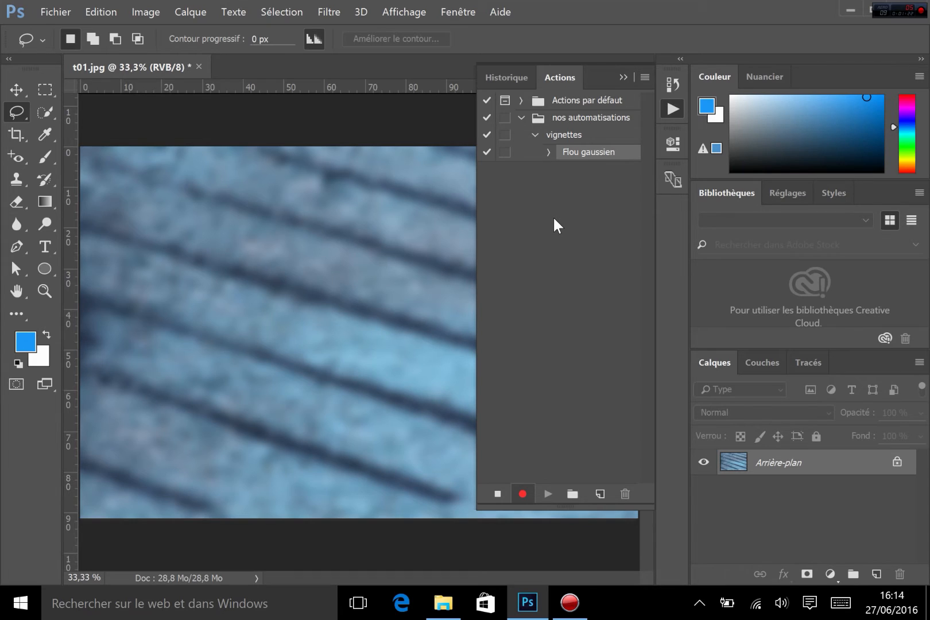
Step: Stop recording and delete the Gaussian Blur command from the vignettes action
click(600, 149)
click(497, 494)
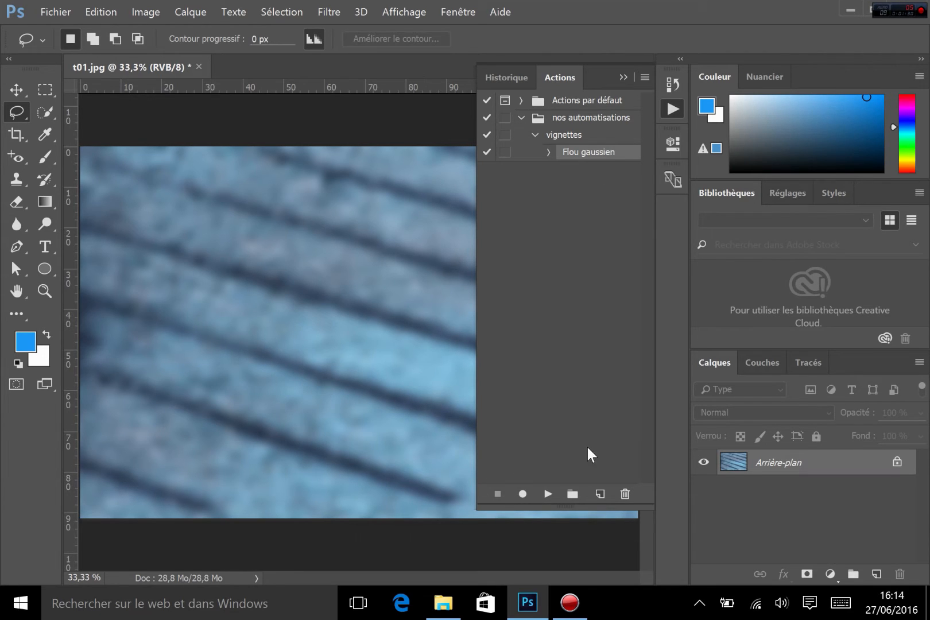
click(625, 493)
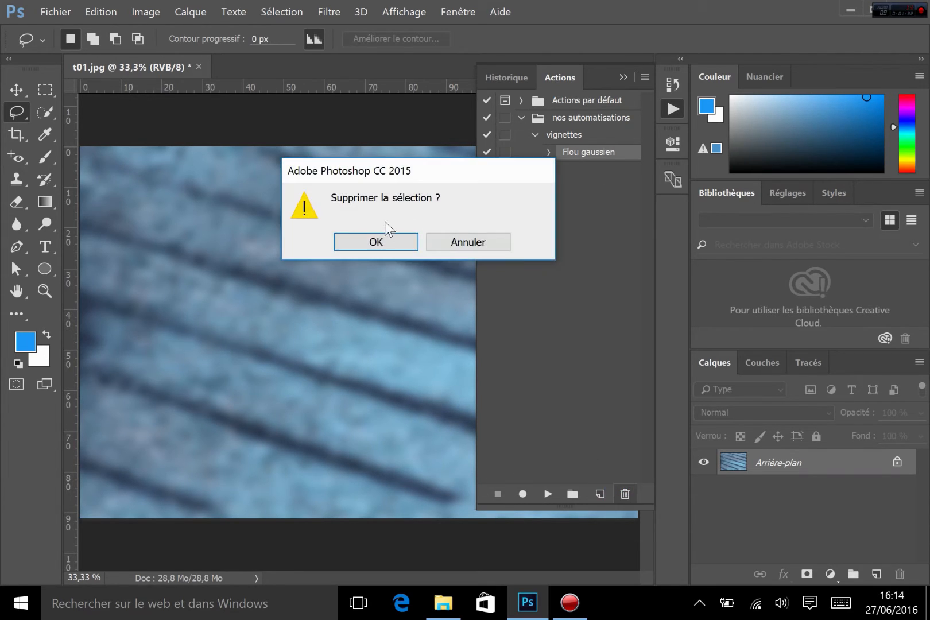
click(385, 238)
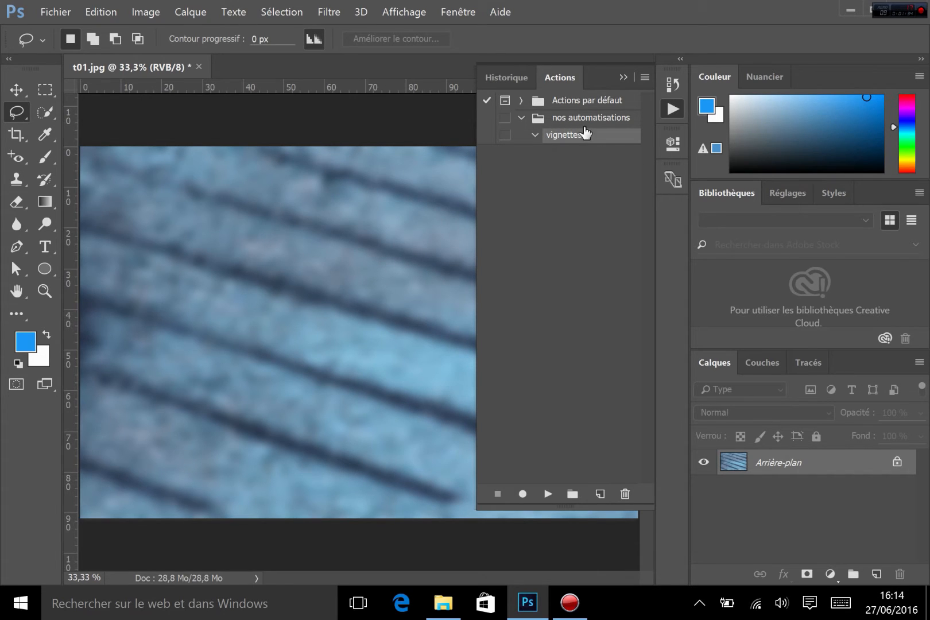
Step: Resume recording the vignettes action and resize the t01 image to a width of 150 pixels, keeping its proportions
click(522, 494)
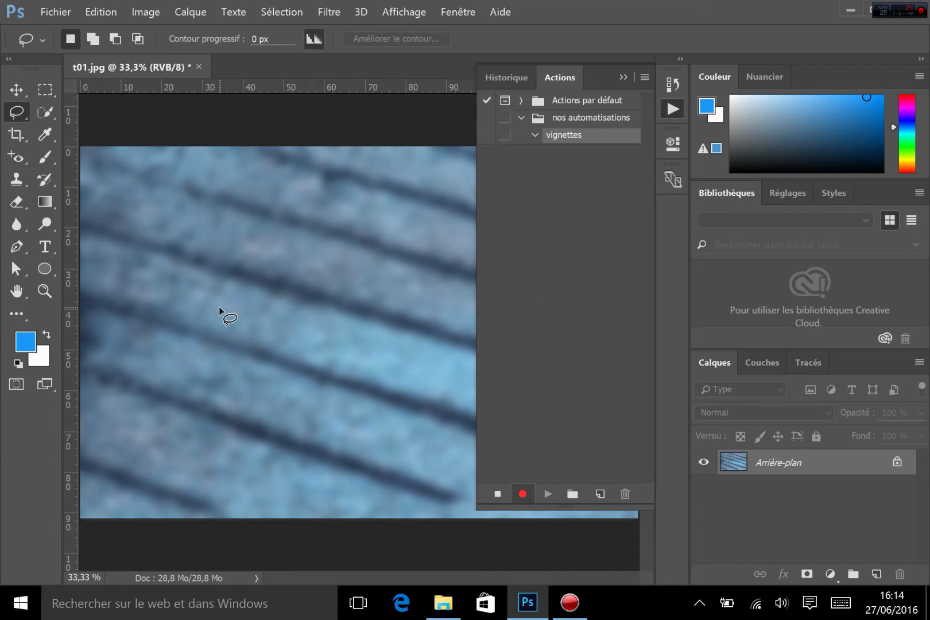
click(145, 14)
click(214, 135)
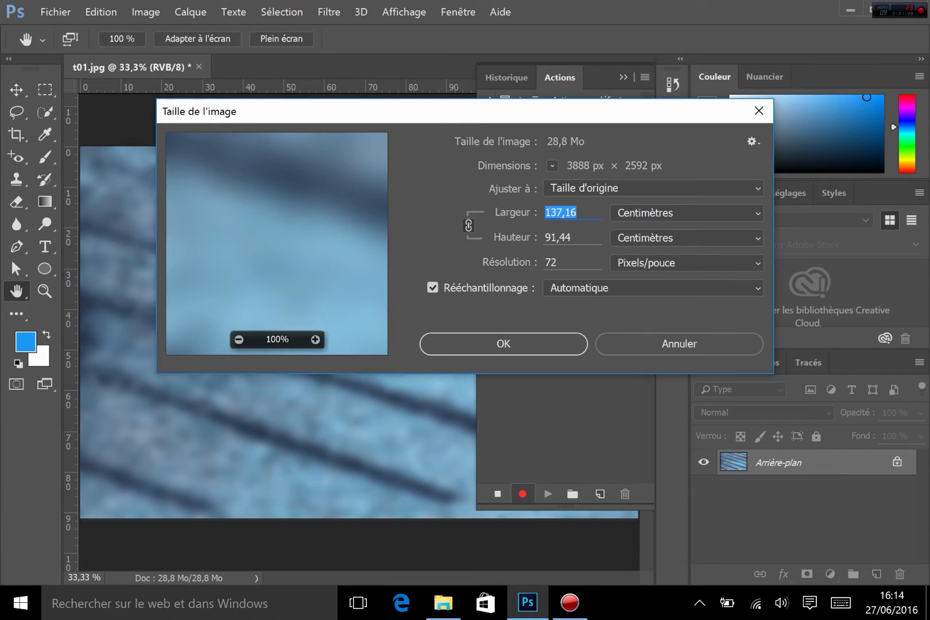
click(628, 212)
click(626, 241)
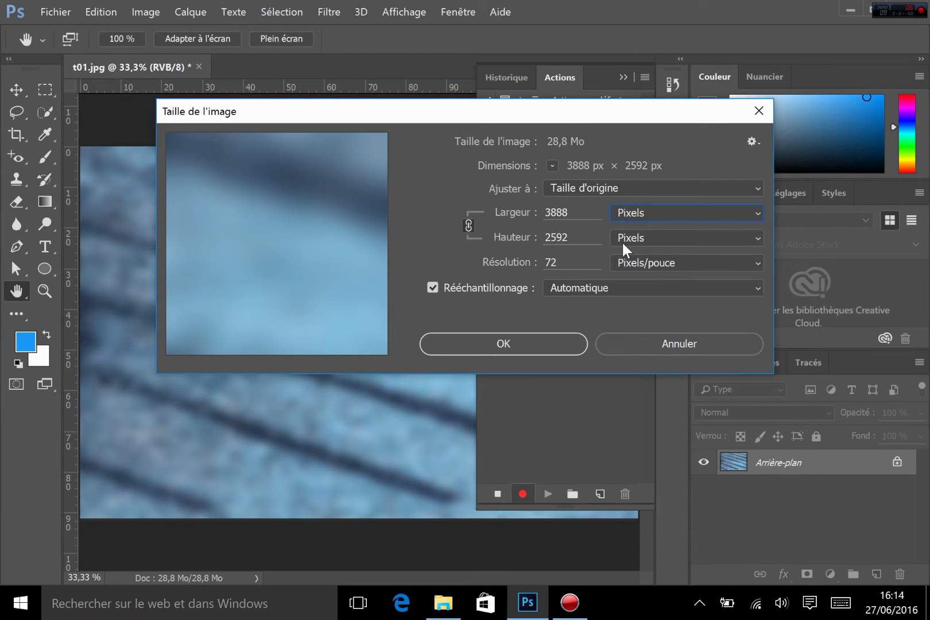
double_click(557, 212)
text(1)
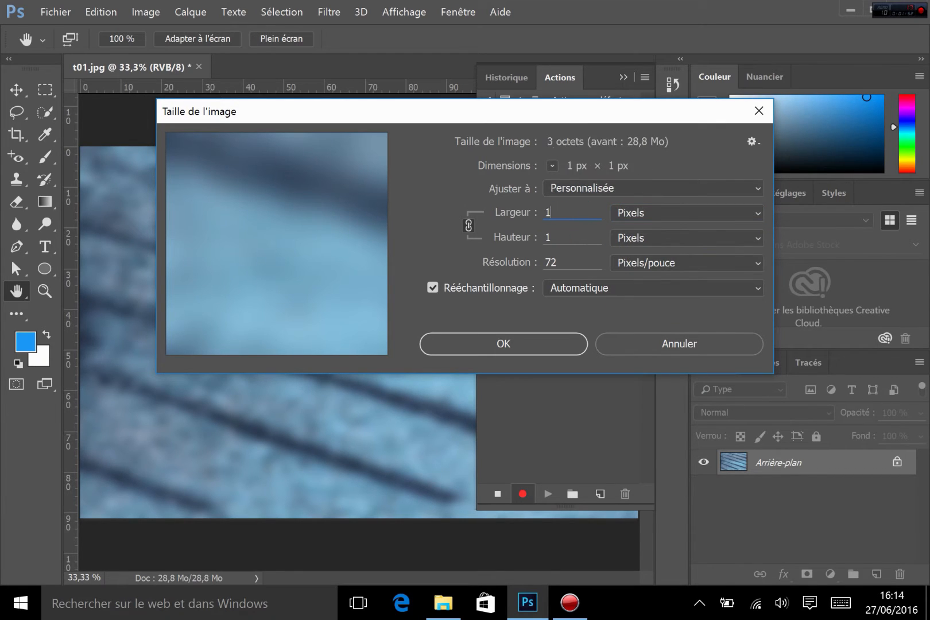
text(50)
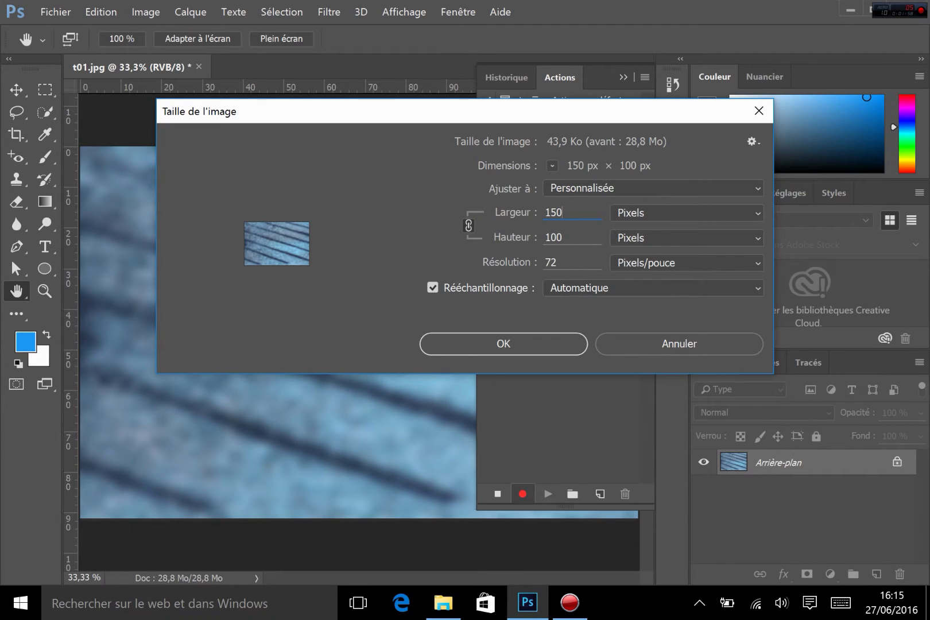
click(526, 343)
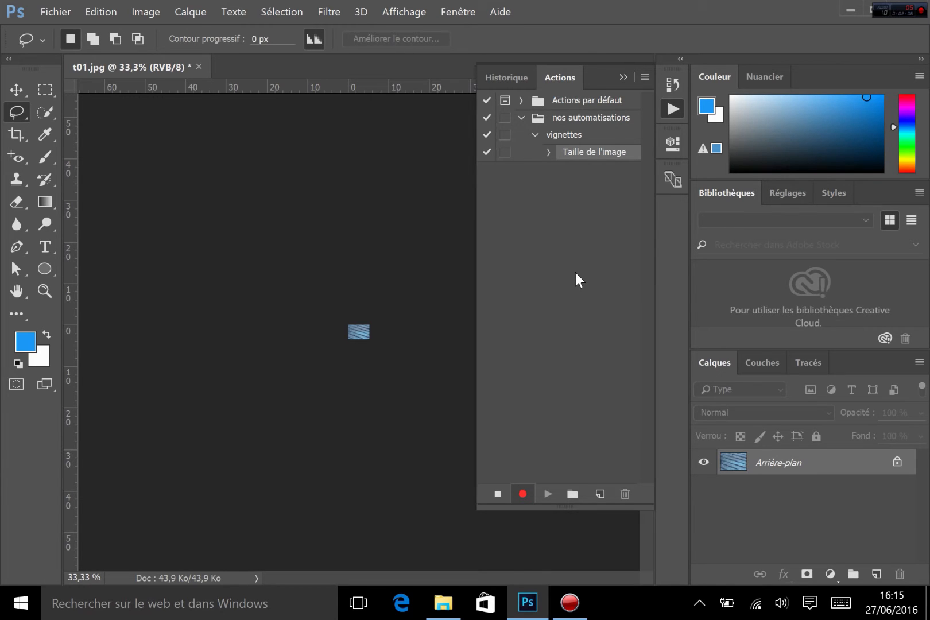
Step: Open Save for Web for the resized image, try the Maximum JPEG quality, and settle on "Elevée" quality
click(57, 10)
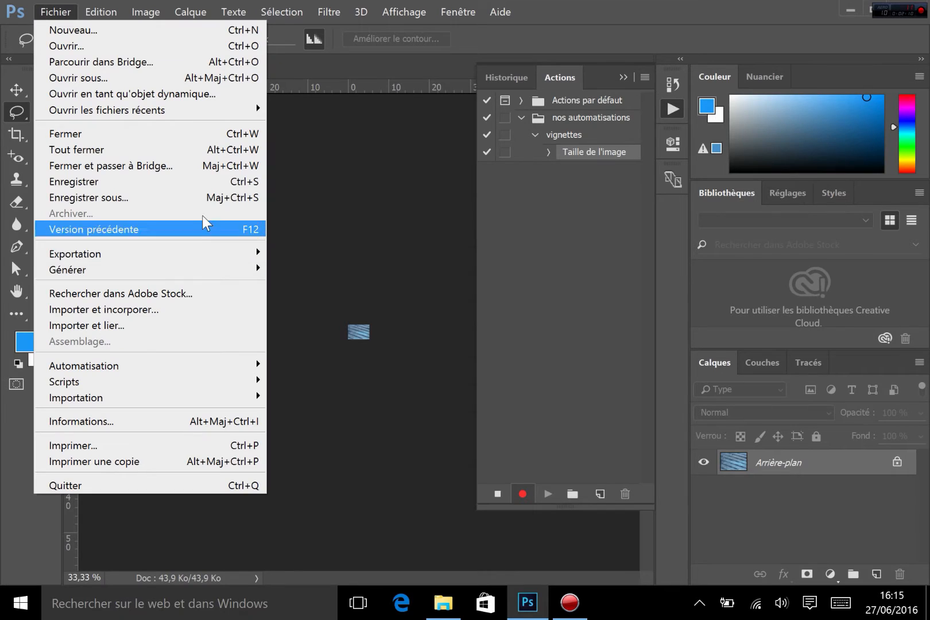
mouse_move(106, 255)
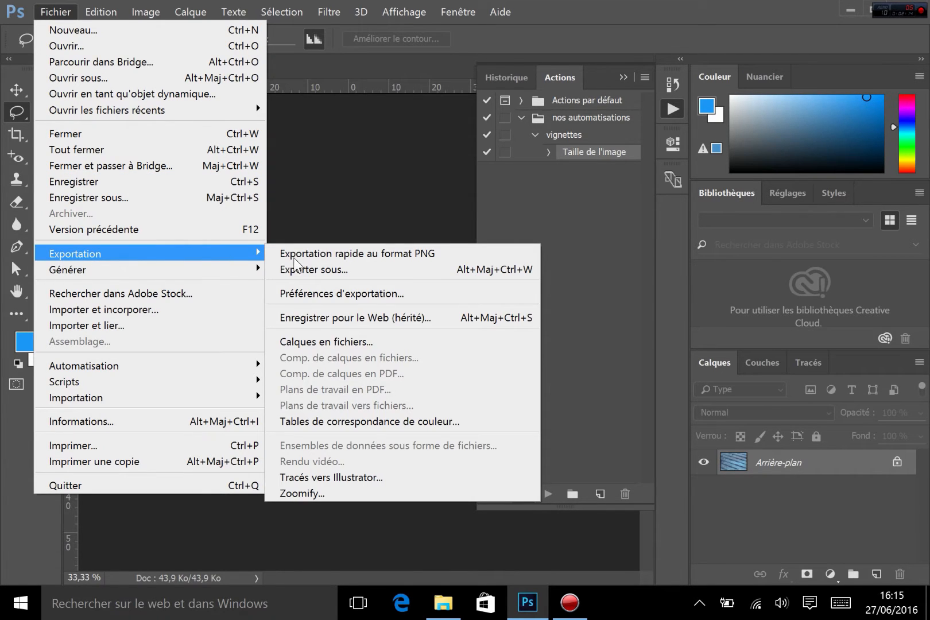
click(389, 317)
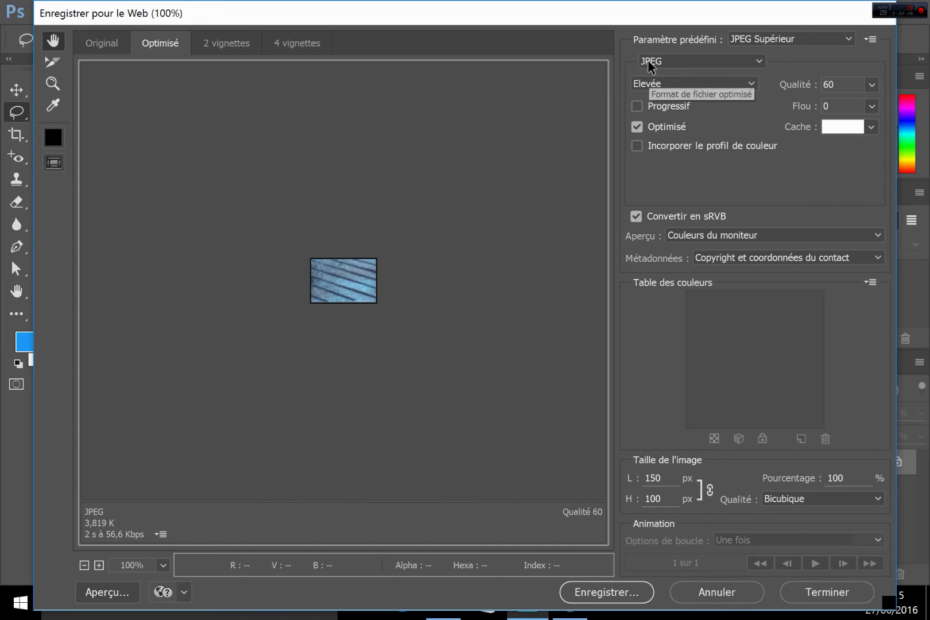
click(670, 85)
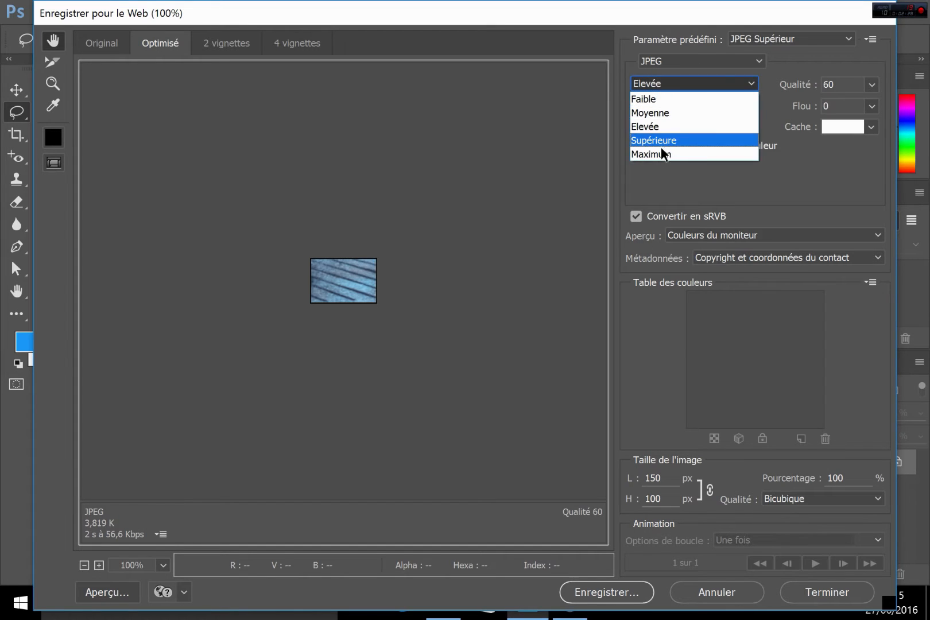
click(661, 153)
click(682, 85)
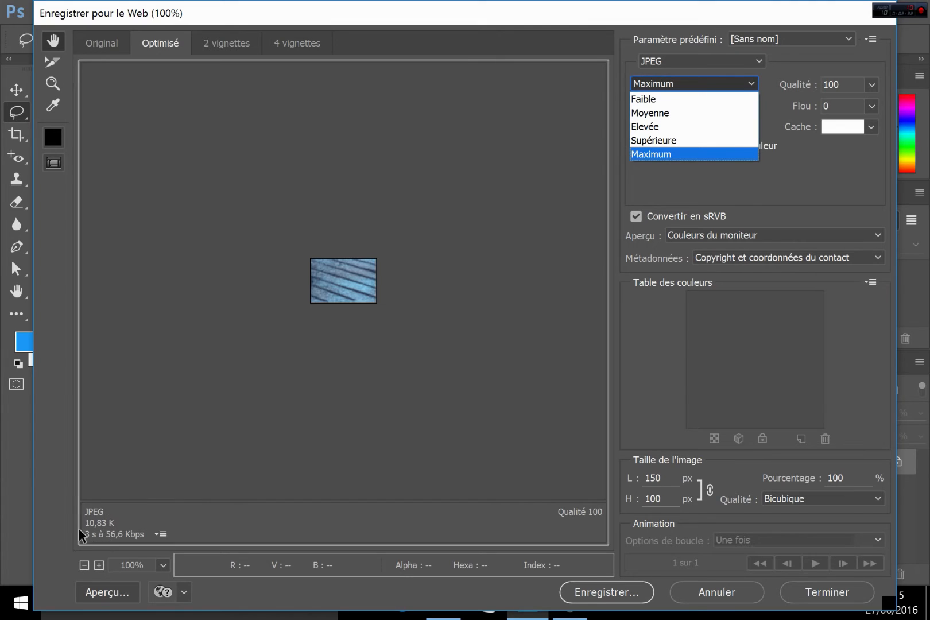
click(665, 127)
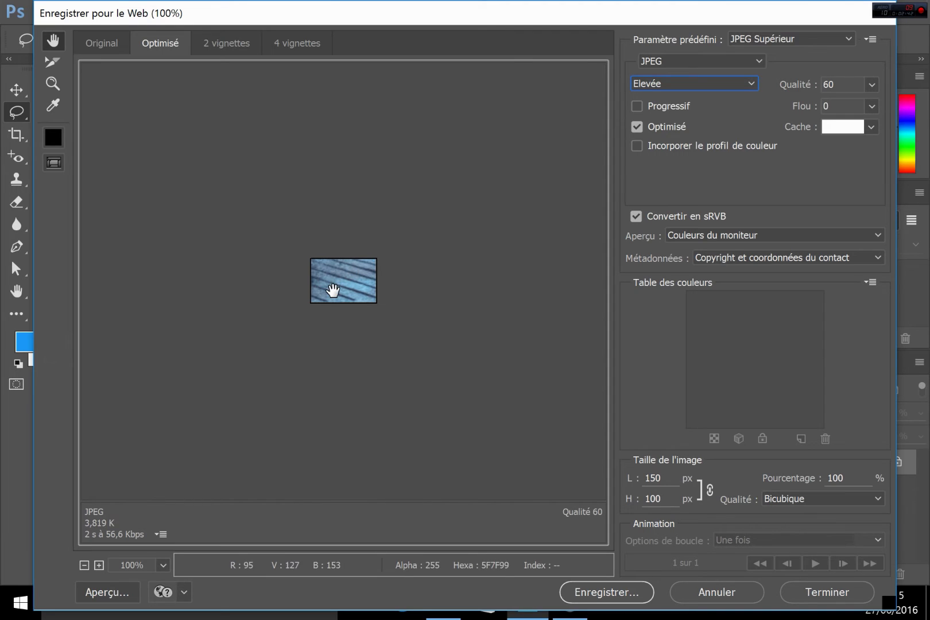
Step: Save the optimised JPEG copy as t01.jpg in the vignettes folder inside images
click(607, 593)
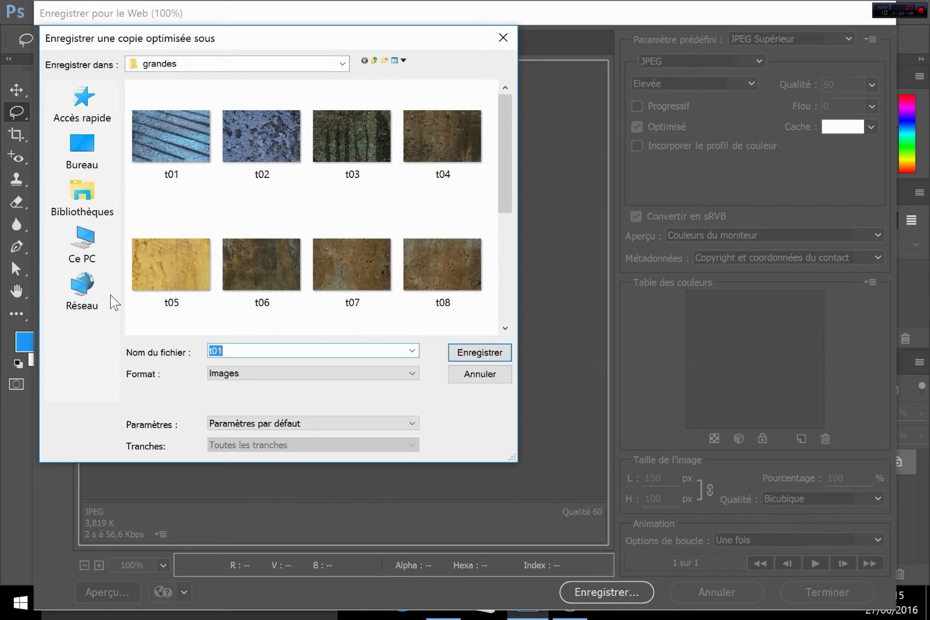
click(373, 61)
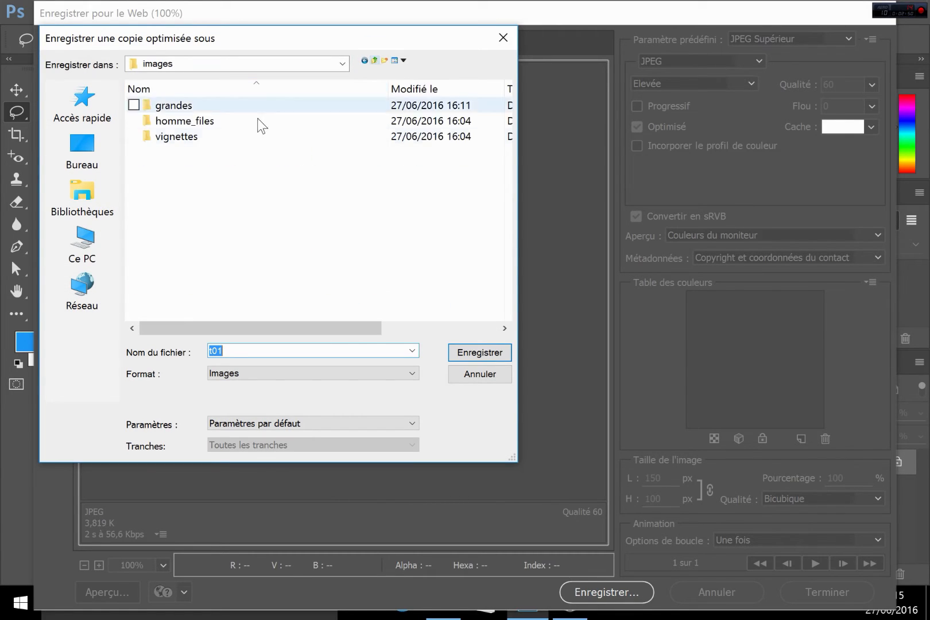
double_click(201, 137)
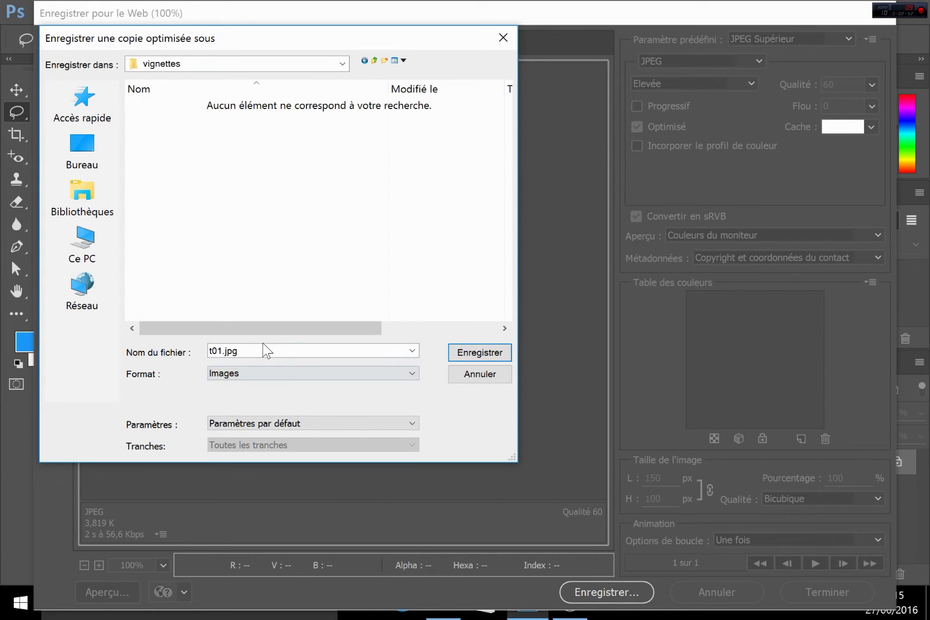
click(481, 352)
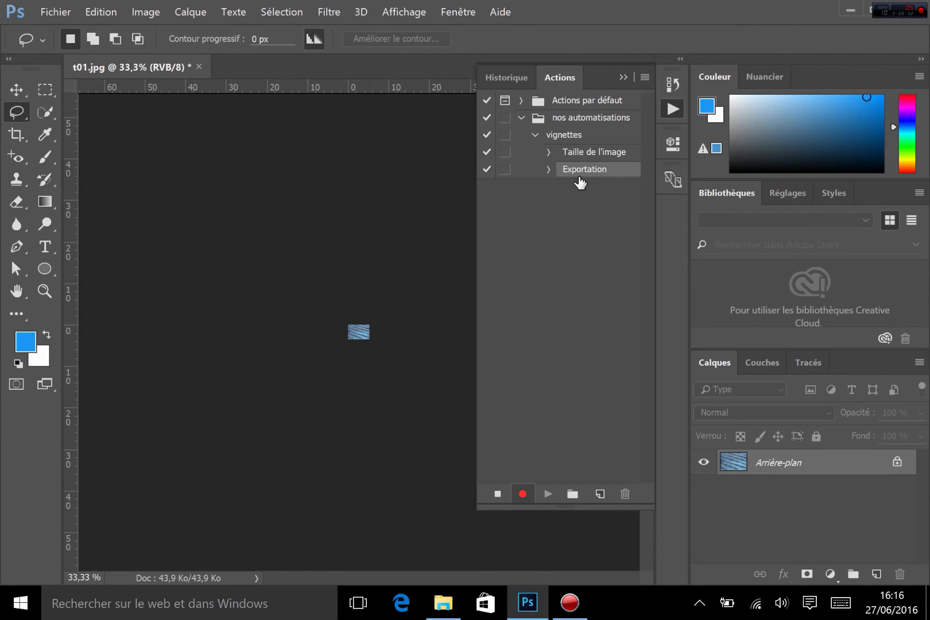
Step: Review the recorded Exportation command's settings, stop recording the action, and close t01.jpg without saving it
click(548, 169)
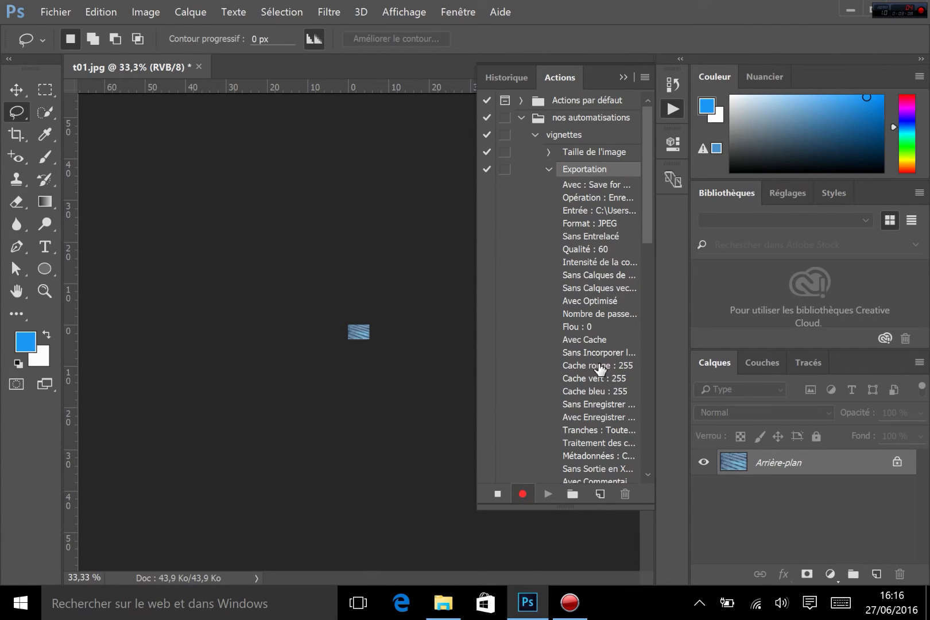
click(548, 170)
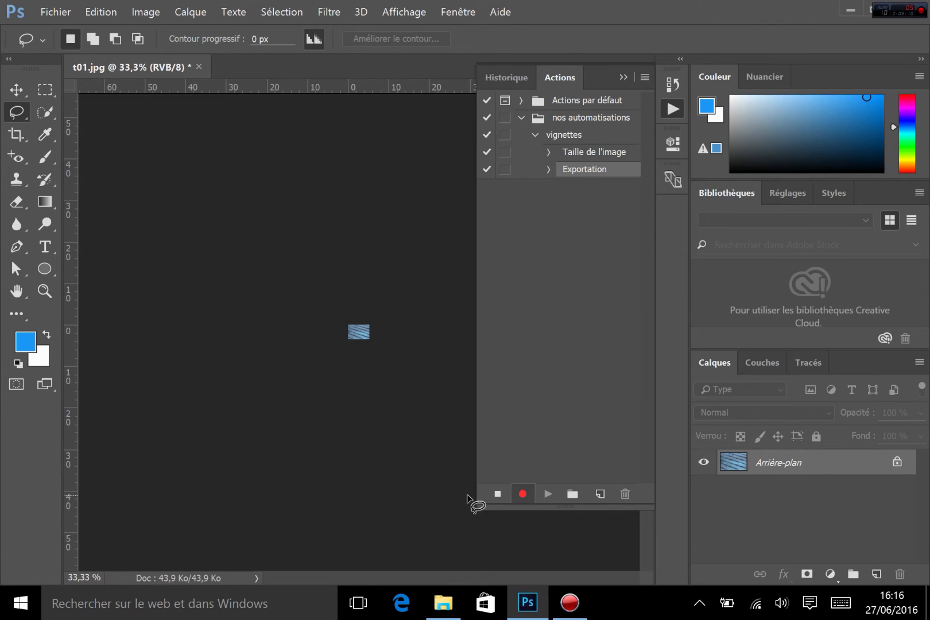
click(493, 496)
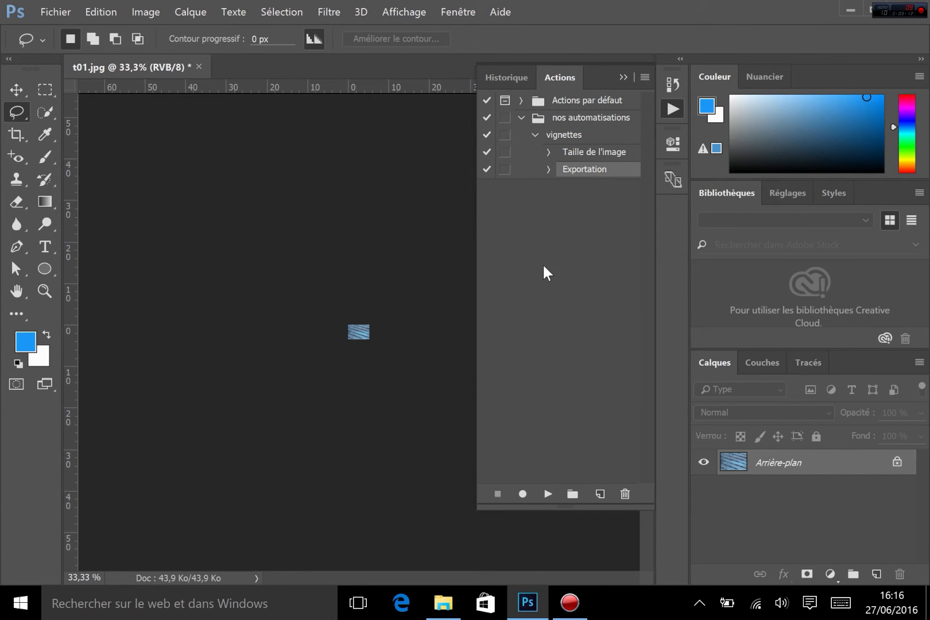
click(198, 66)
click(435, 237)
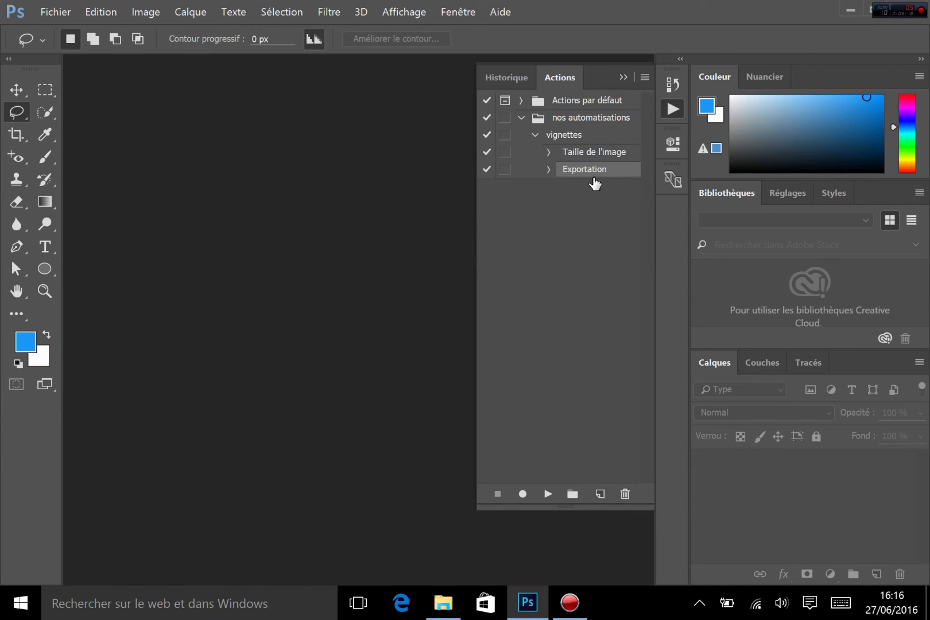
Step: Open batch processing and choose the "nos automatisations" set with its "vignettes" action
click(46, 8)
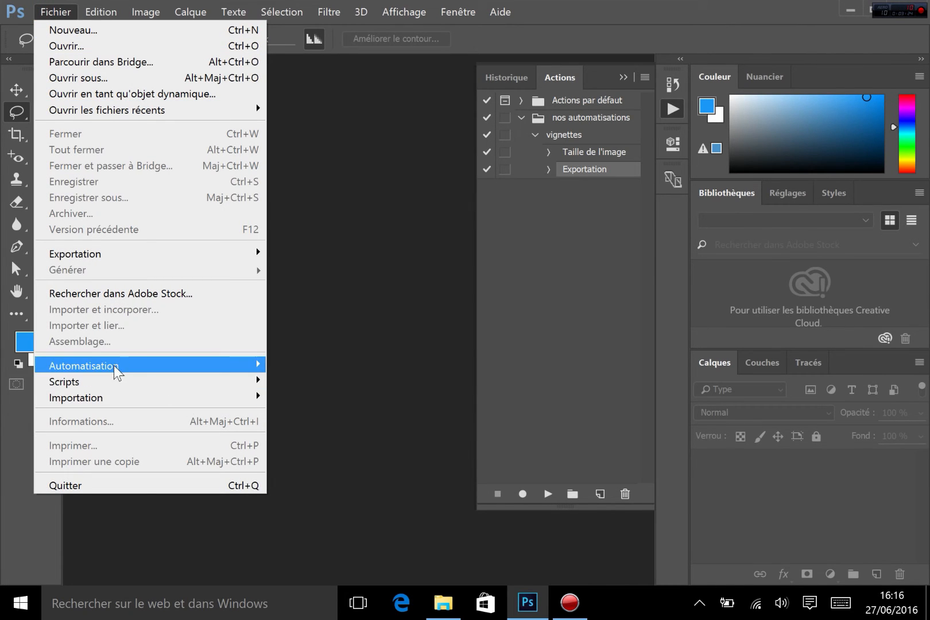
mouse_move(113, 365)
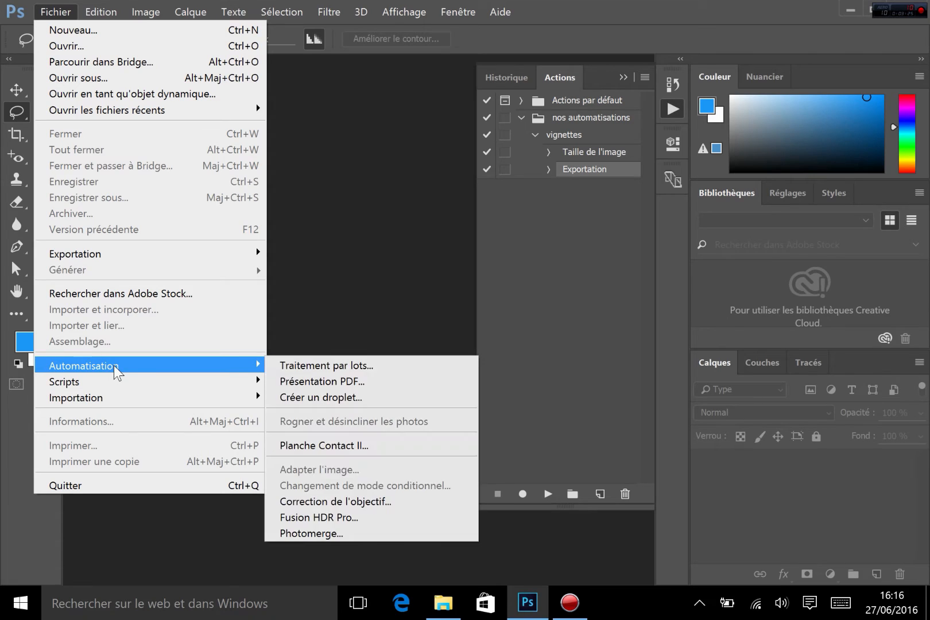
click(337, 363)
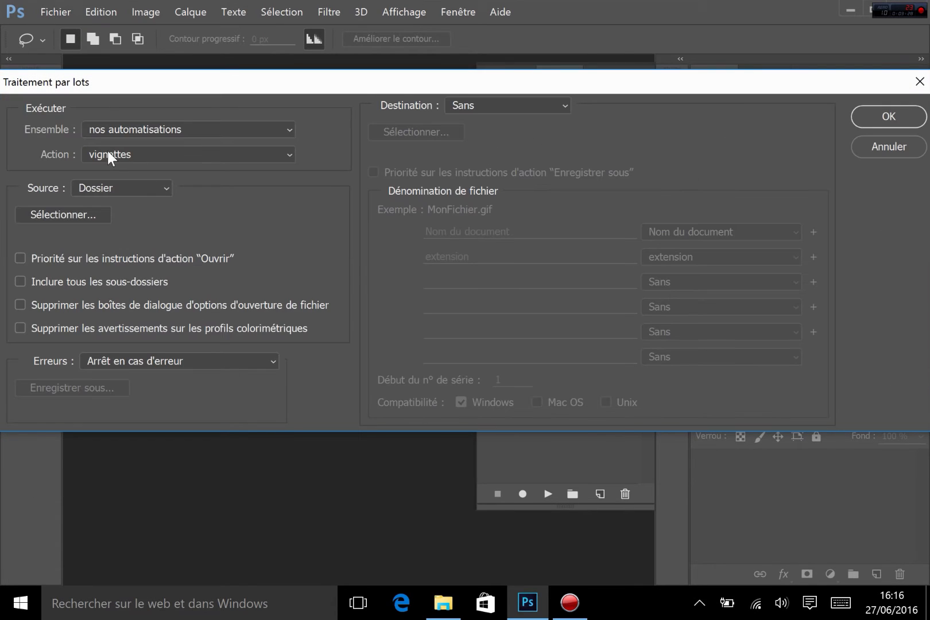
click(119, 138)
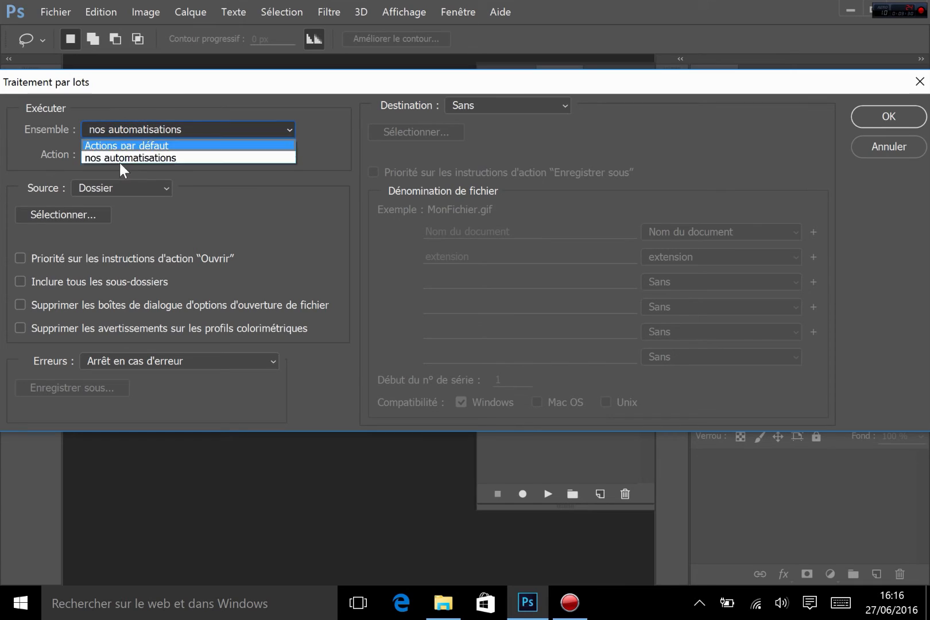
click(131, 157)
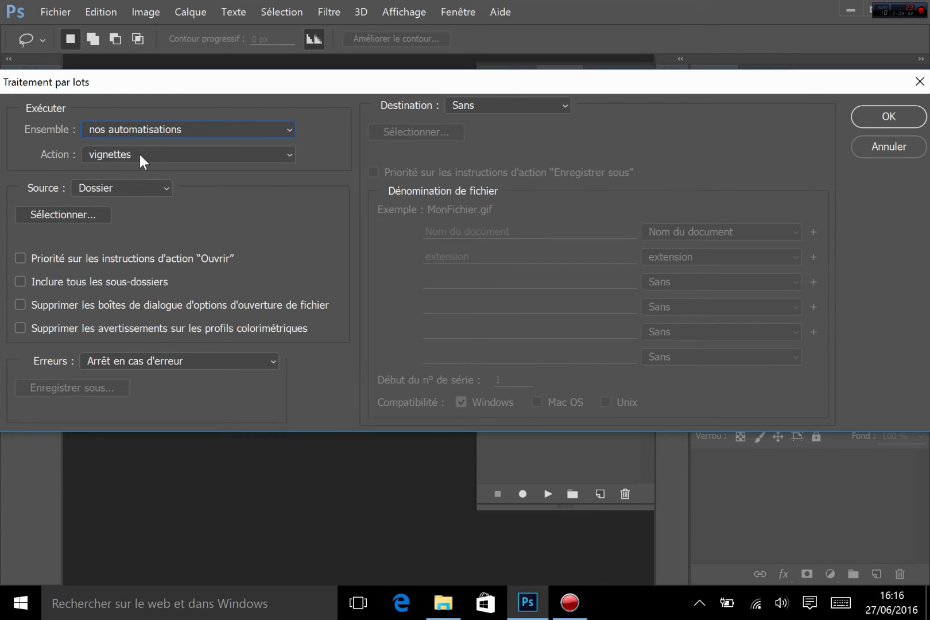
click(139, 155)
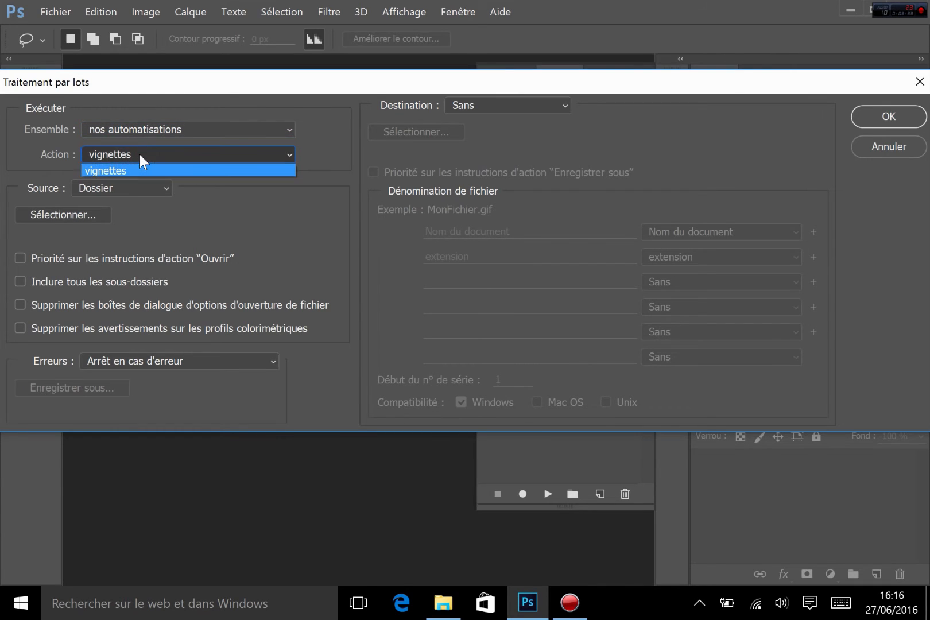
click(102, 166)
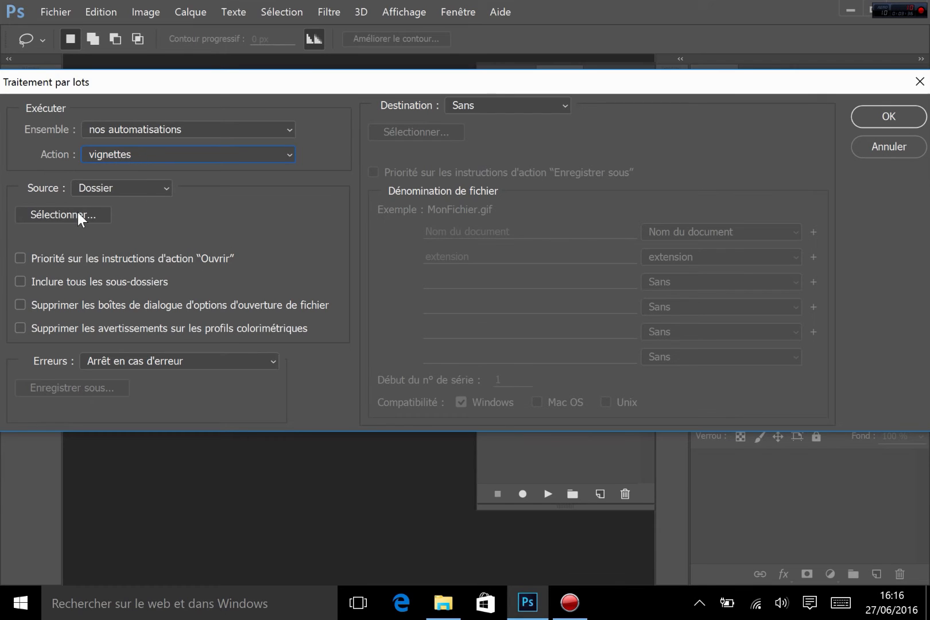
Step: Set the batch source to the grandes folder inside images and run the batch process
click(57, 209)
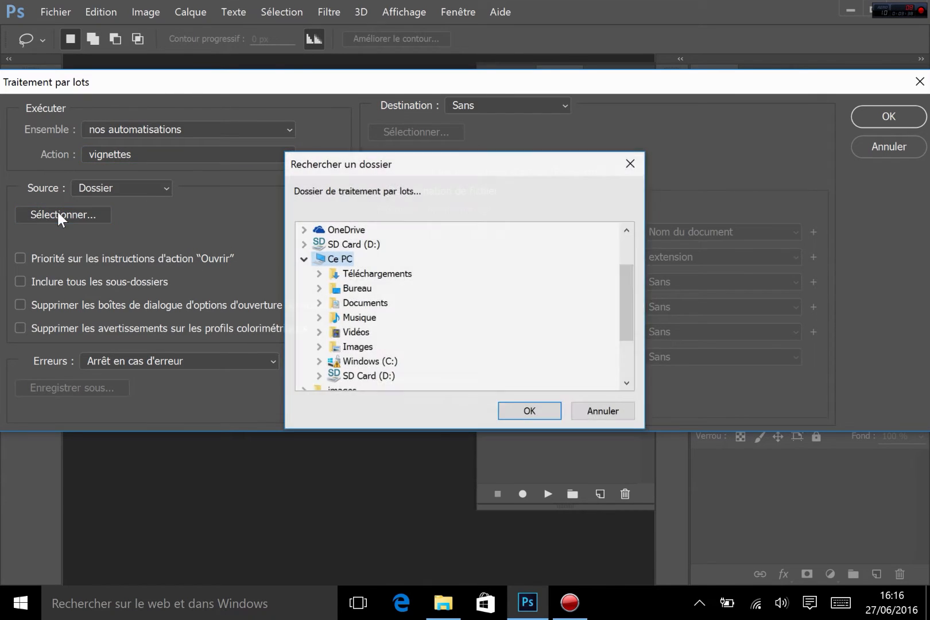
scroll(459, 330, down, 2)
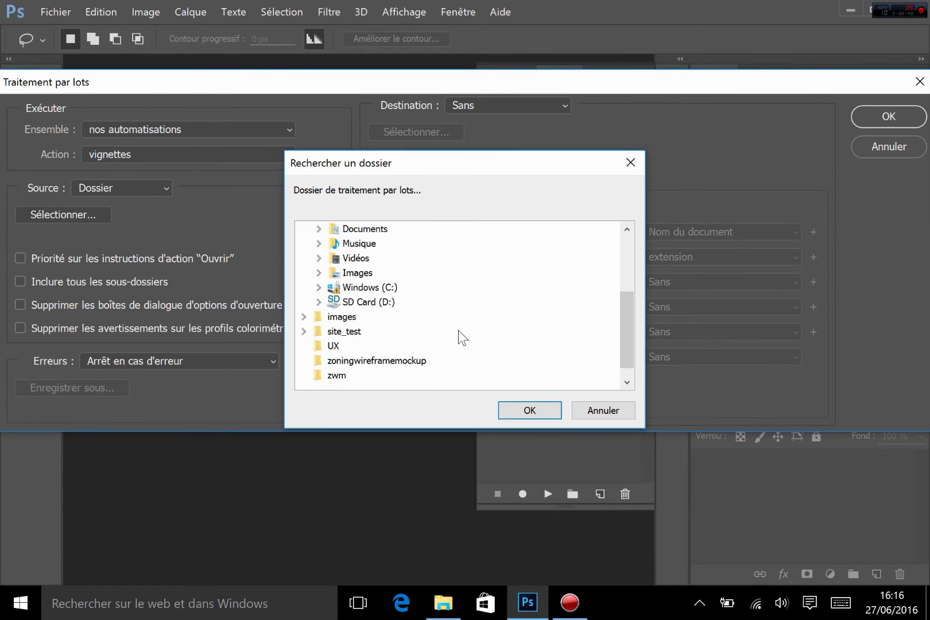
click(304, 317)
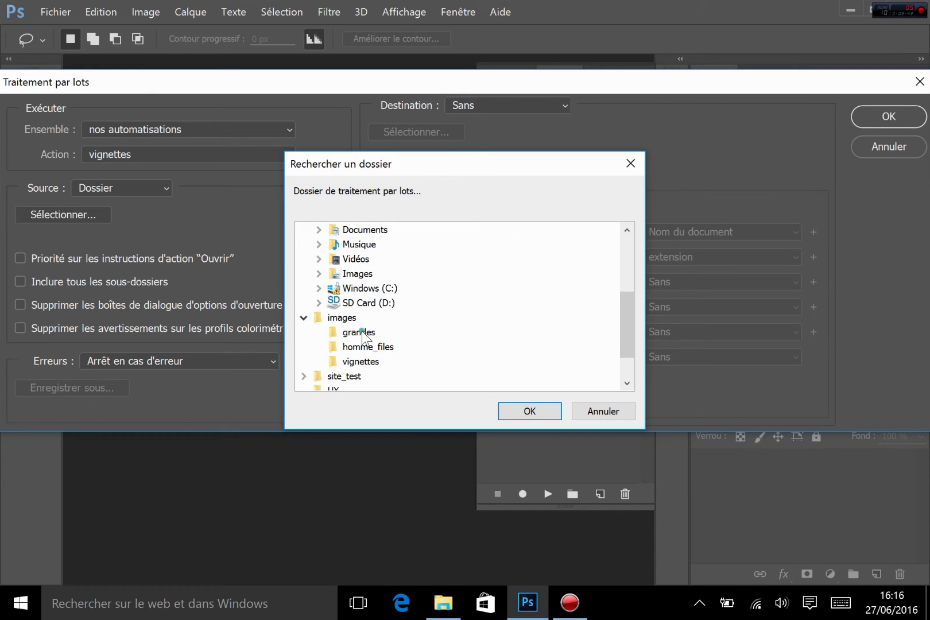
click(357, 333)
click(519, 412)
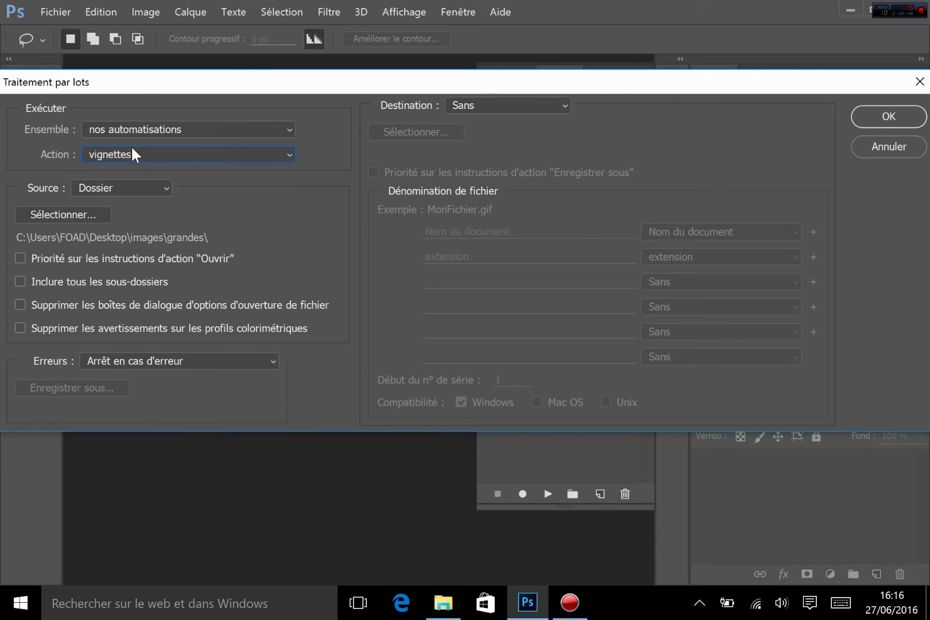
click(889, 118)
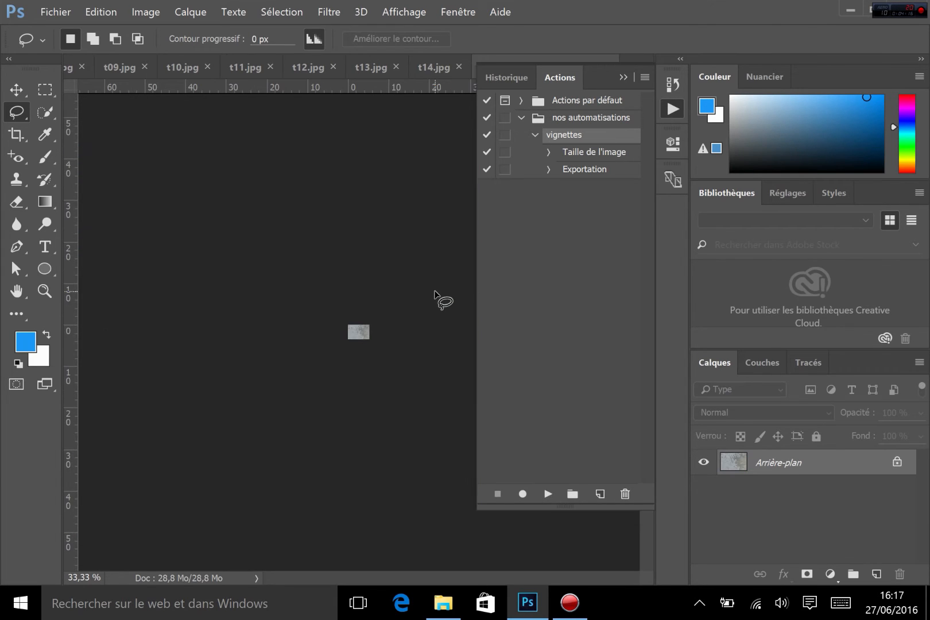
Step: Switch to File Explorer, go to the vignettes folder inside images, and open the t14 thumbnail to check it
click(458, 606)
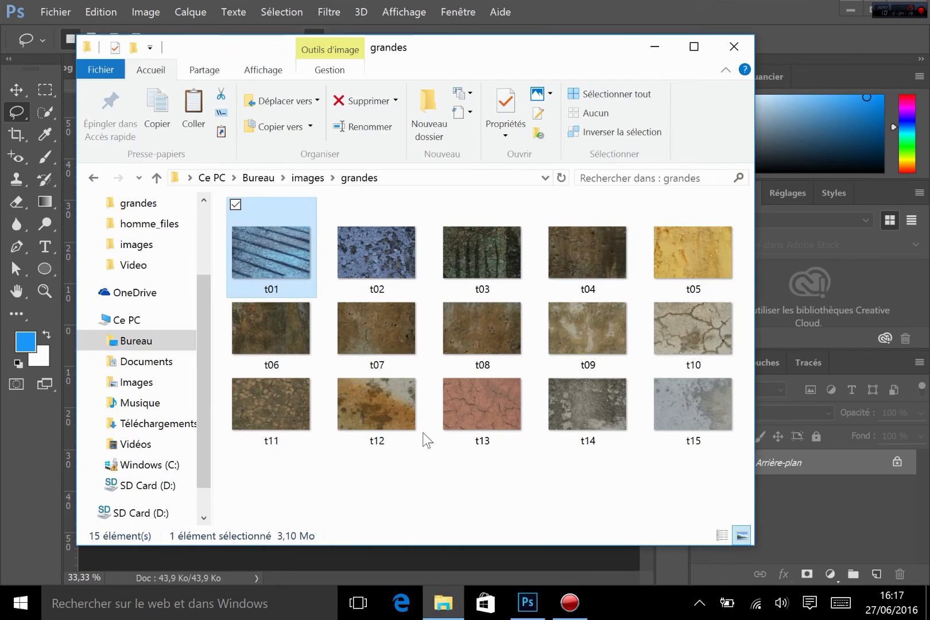
click(318, 176)
double_click(304, 268)
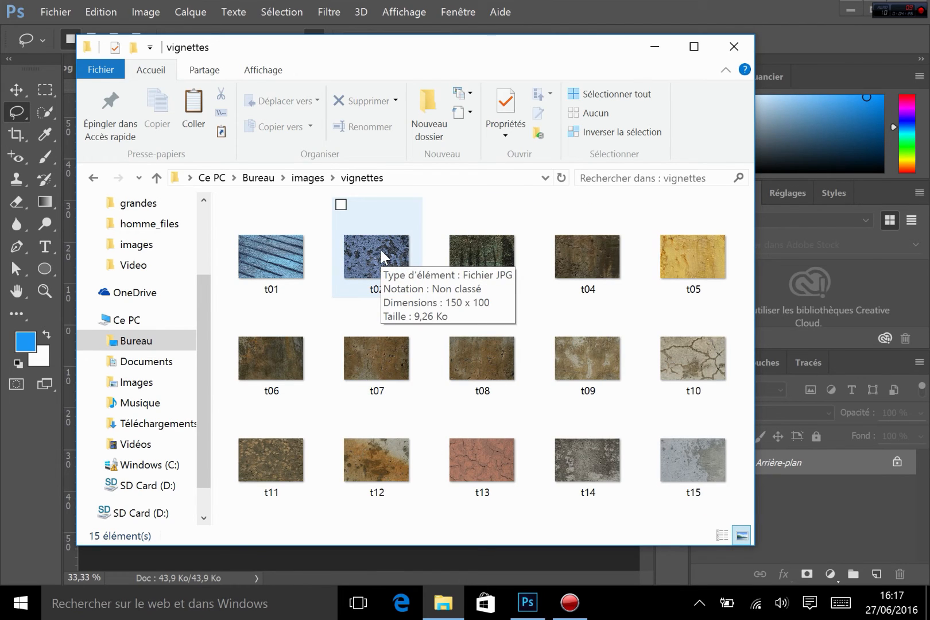
double_click(580, 447)
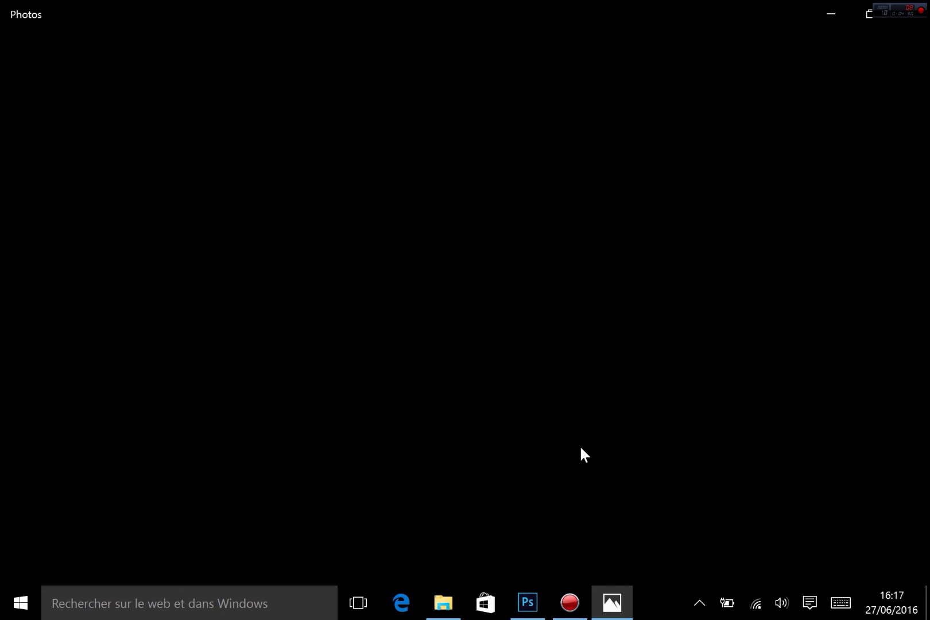
Step: Close the t14 image preview and the vignettes folder window to return to Photoshop
click(910, 9)
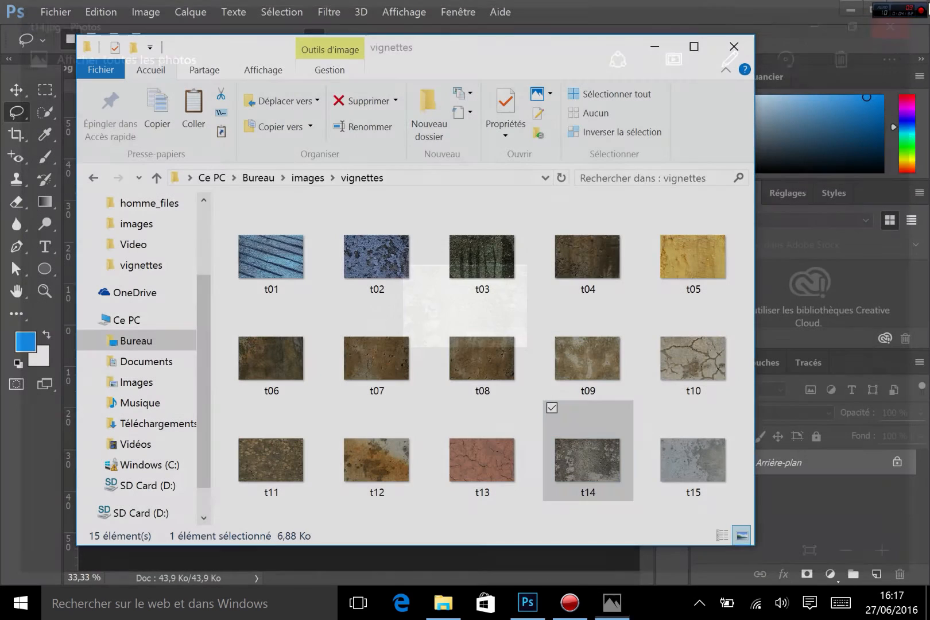
click(731, 47)
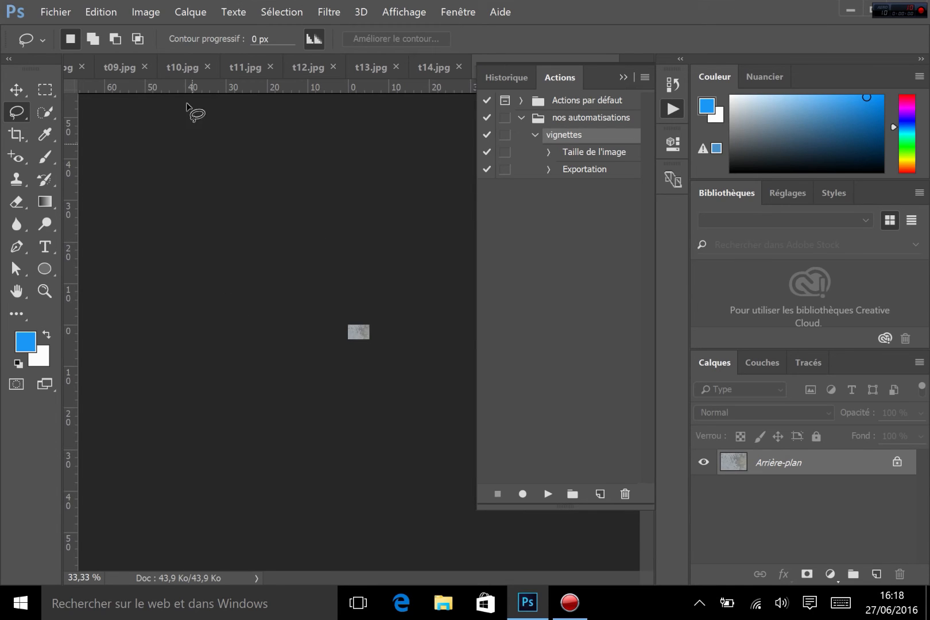
Step: Create a droplet named vignette on the desktop (Bureau) from the "vignettes" action in the "nos automatisations" set
click(59, 9)
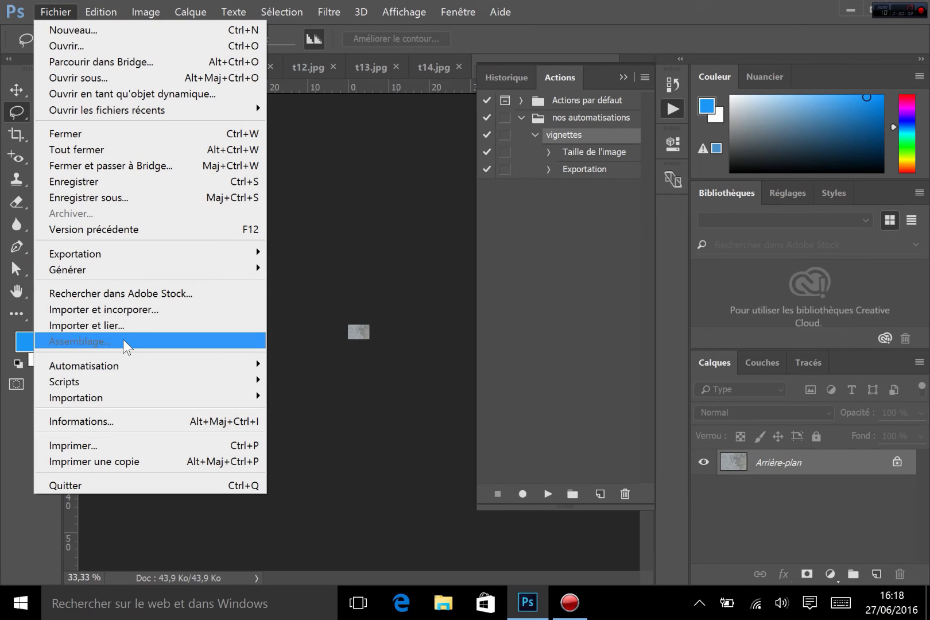
mouse_move(143, 365)
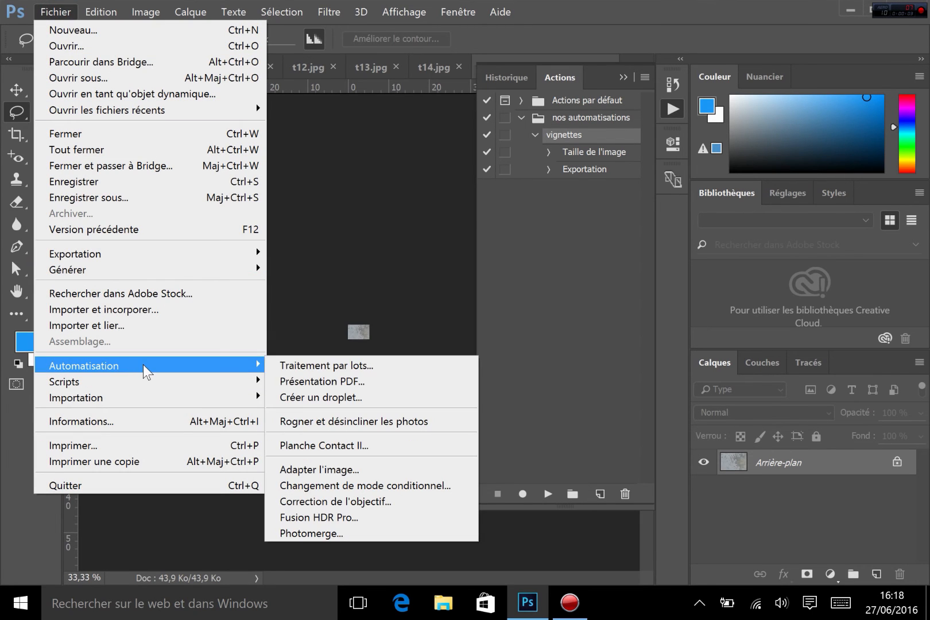
click(339, 397)
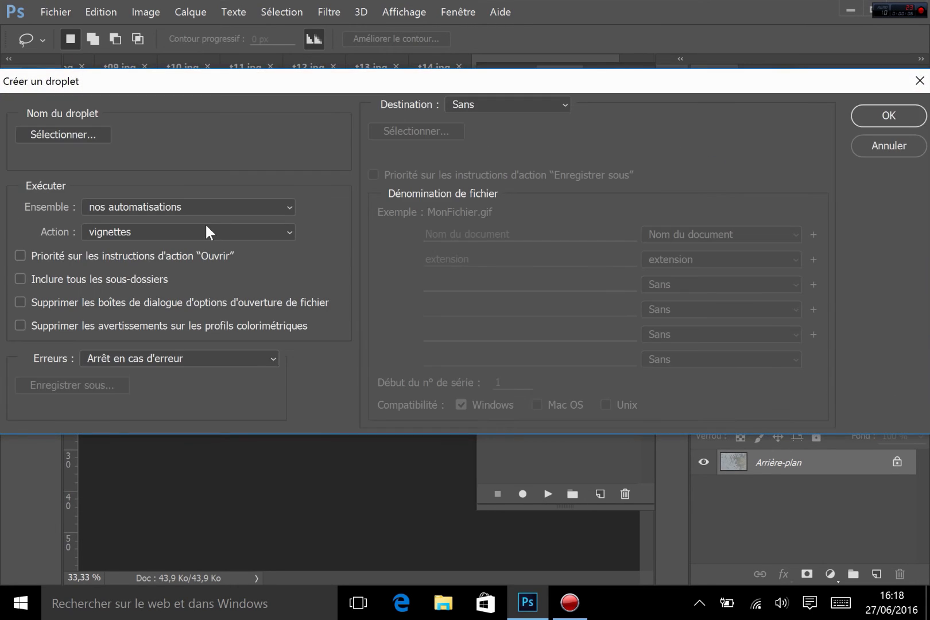
click(66, 134)
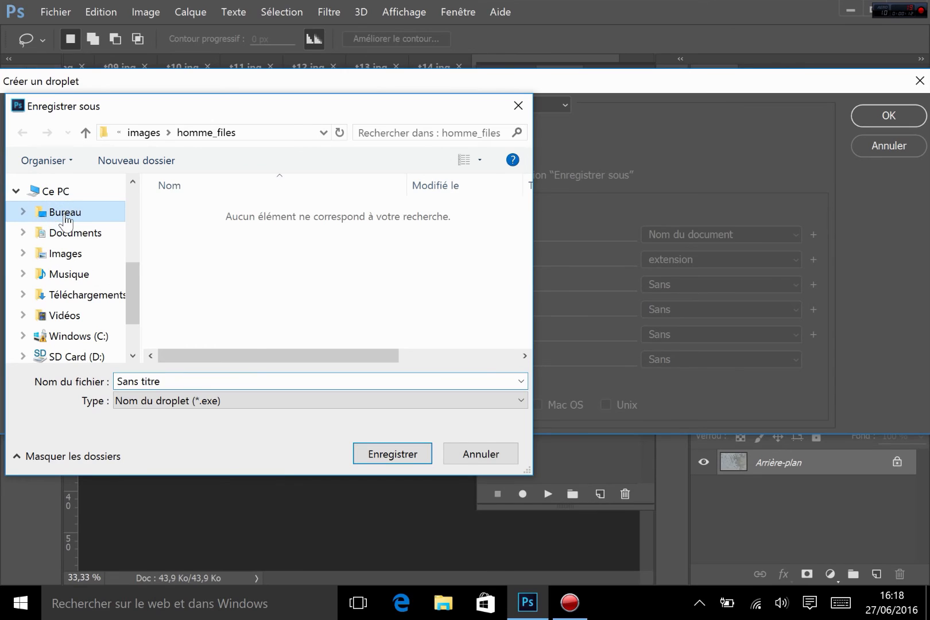
click(65, 212)
click(177, 375)
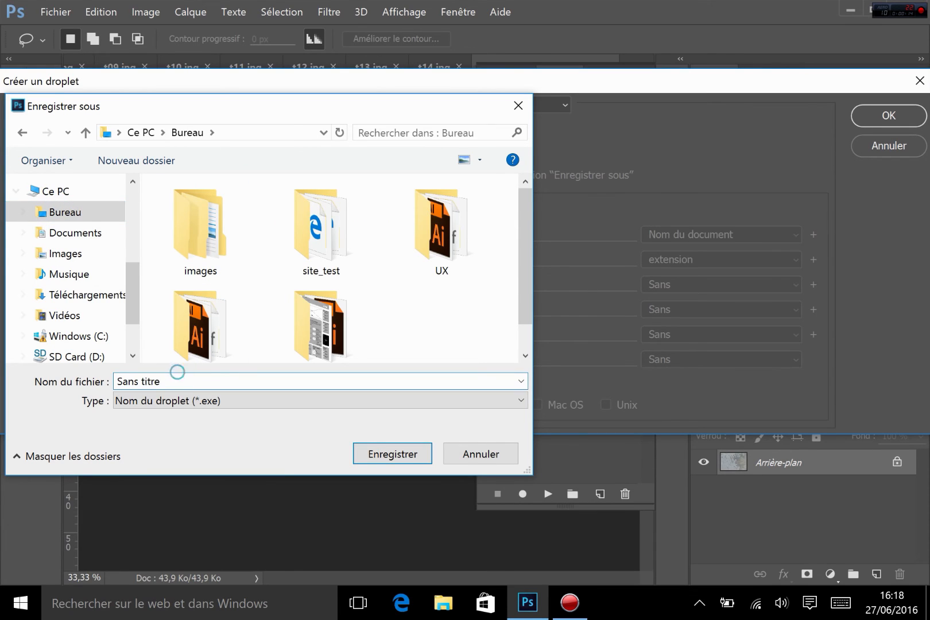
text(vignette)
key(Return)
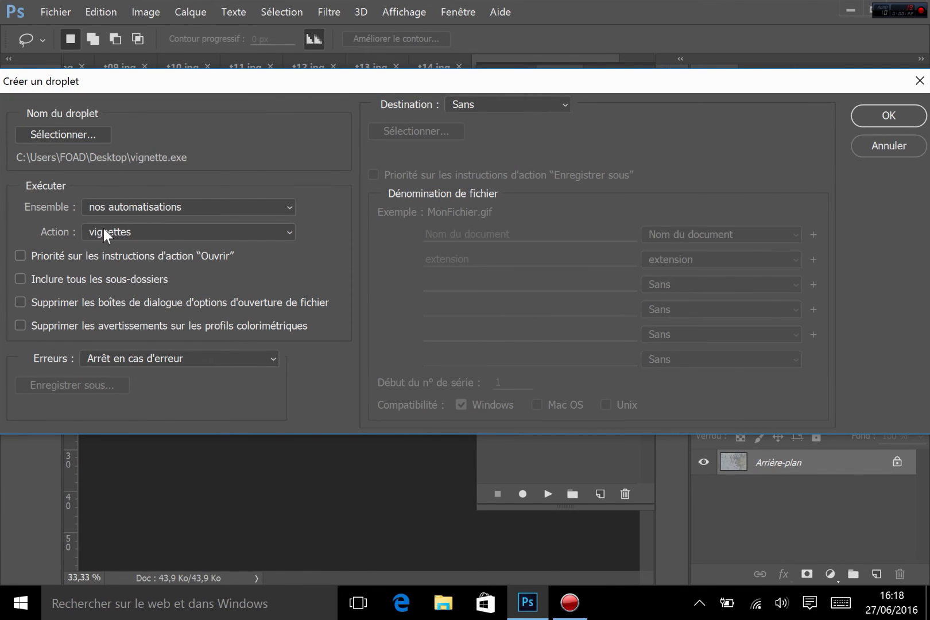
click(891, 121)
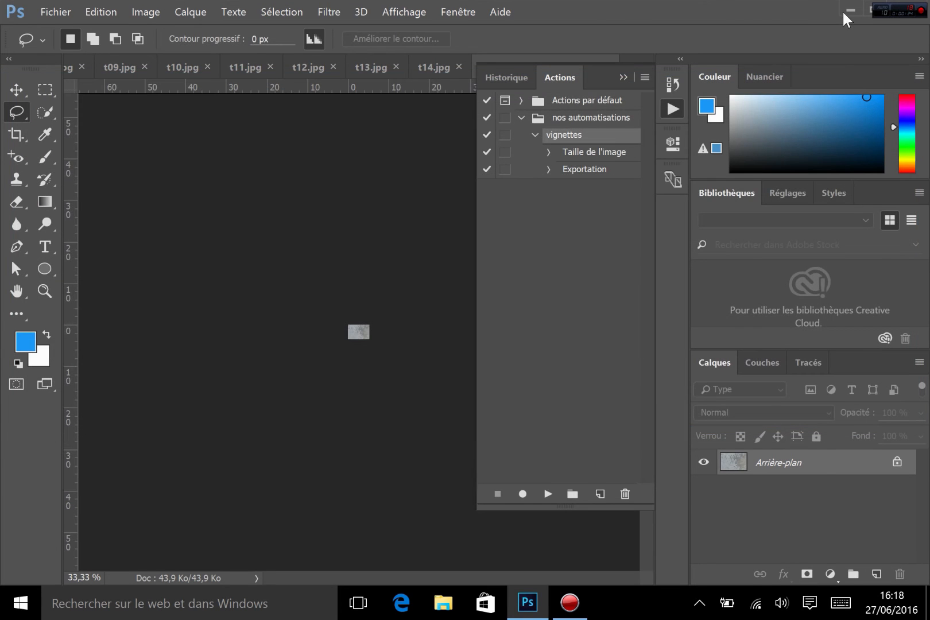
Step: Minimize Photoshop and the recorder window to show the desktop, and process the fourPhones image with the vignette droplet
click(847, 8)
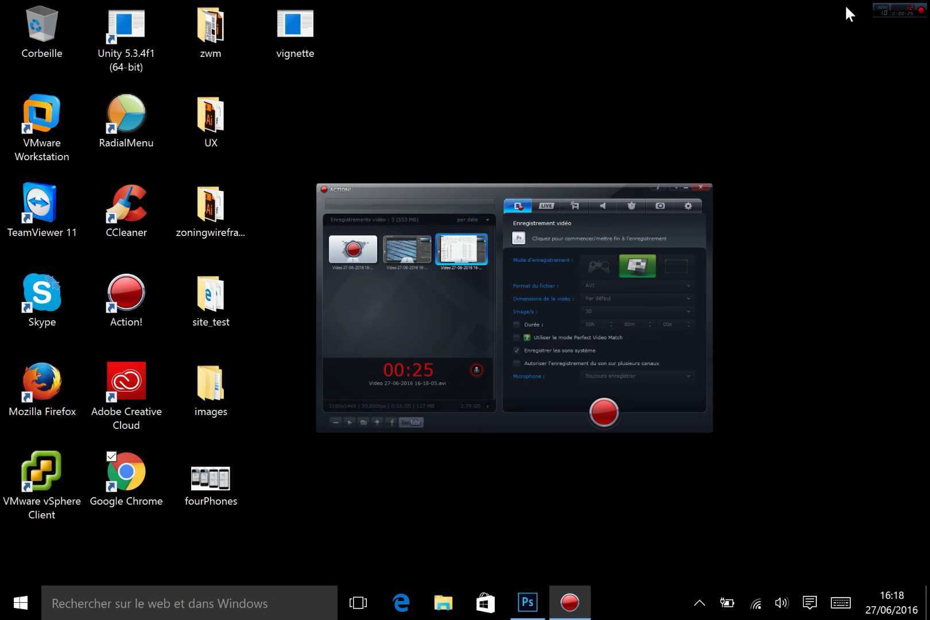
click(686, 187)
click(295, 23)
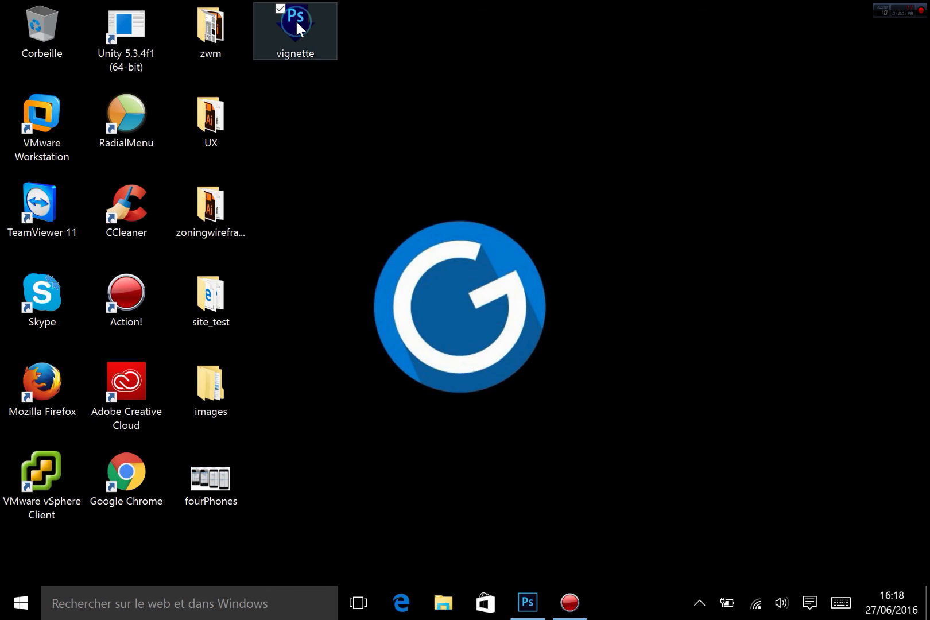
click(319, 191)
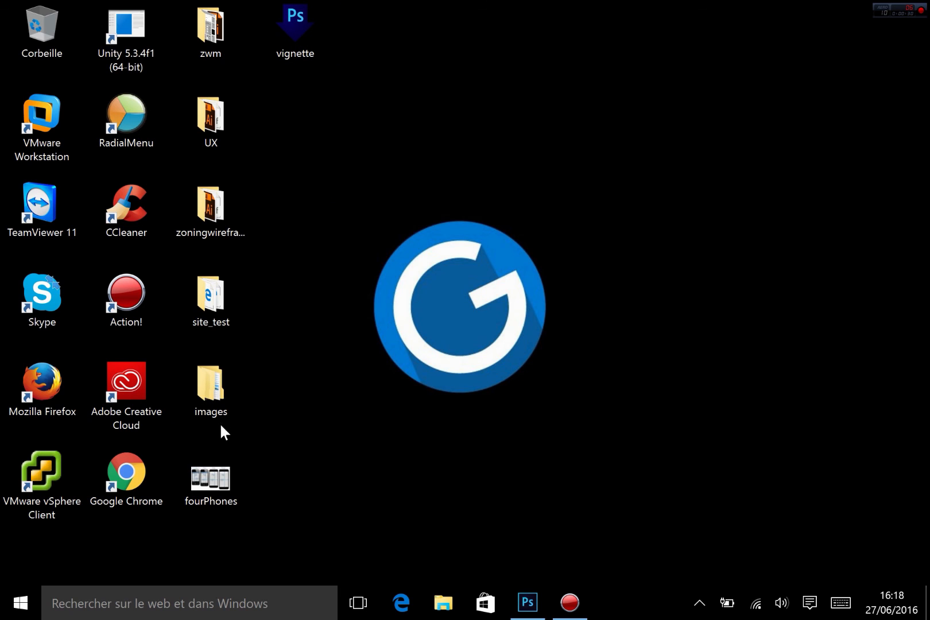
drag(207, 480, 301, 23)
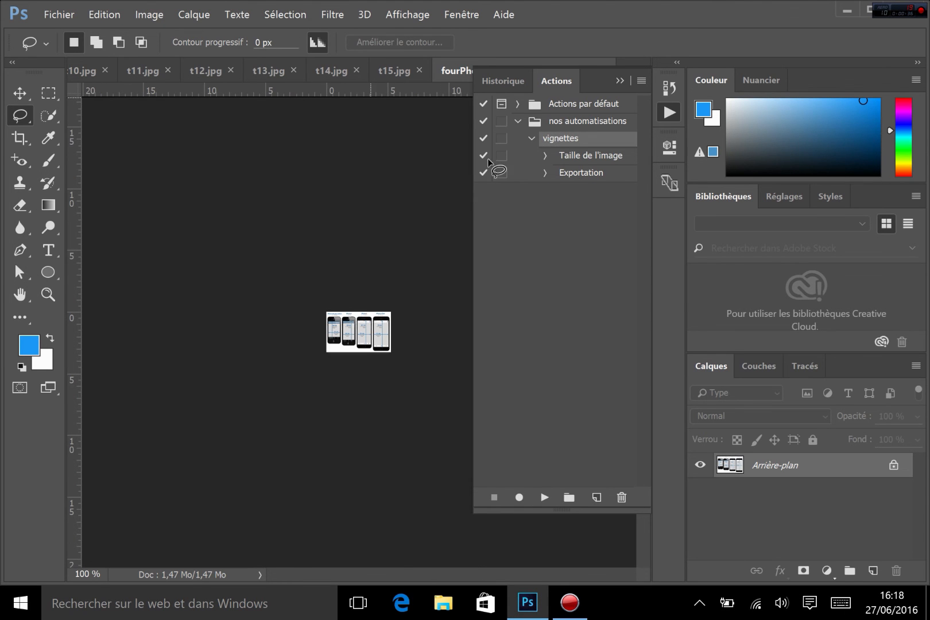
Step: Return to the desktop, open the vignettes folder inside images, and check the dimensions of the fourPhones thumbnail
click(855, 5)
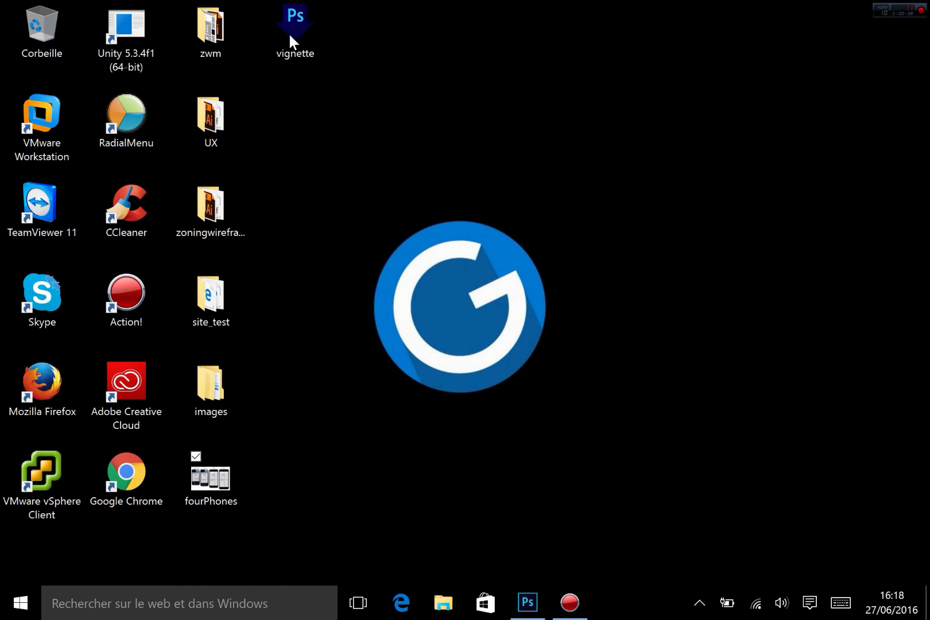
click(290, 36)
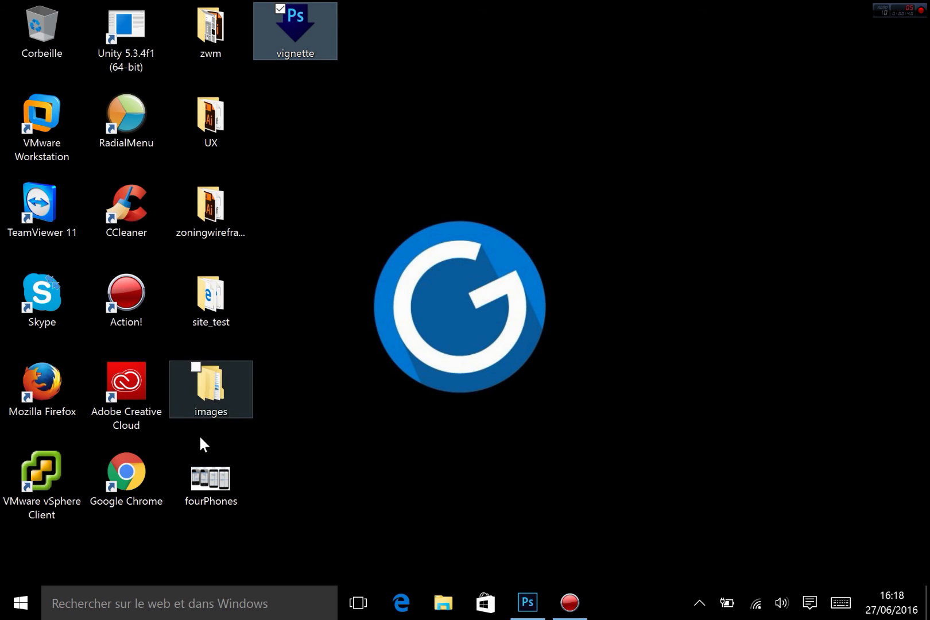
double_click(202, 407)
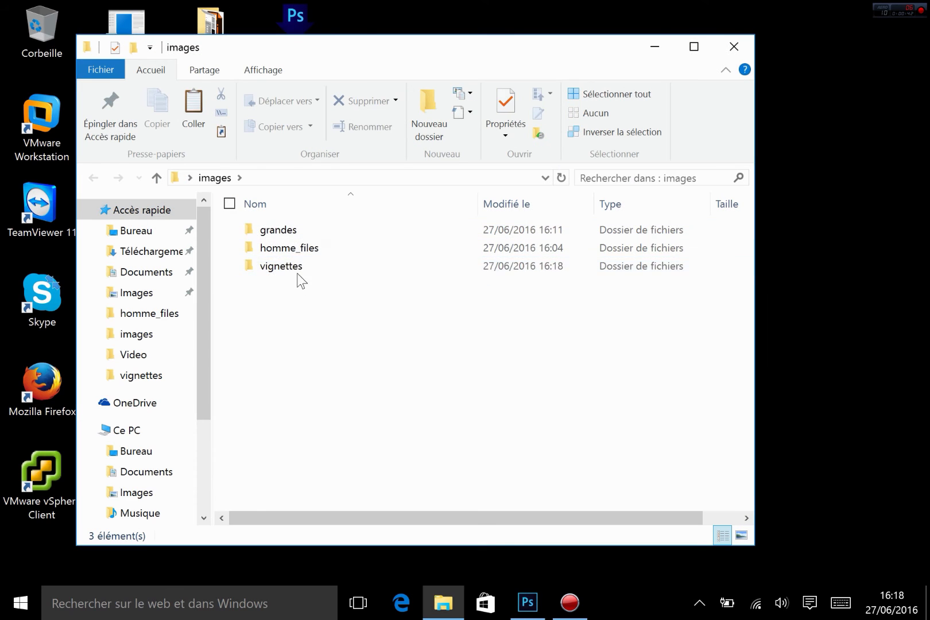
double_click(291, 269)
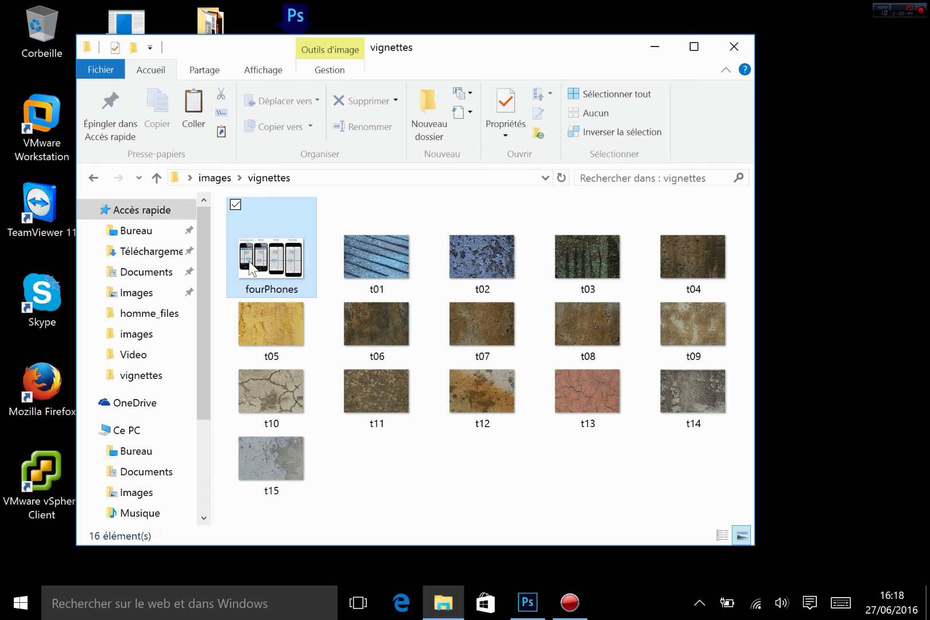
click(263, 272)
Step: Reposition the vignettes folder window below the vignette droplet on the desktop and select the droplet
drag(464, 58, 688, 45)
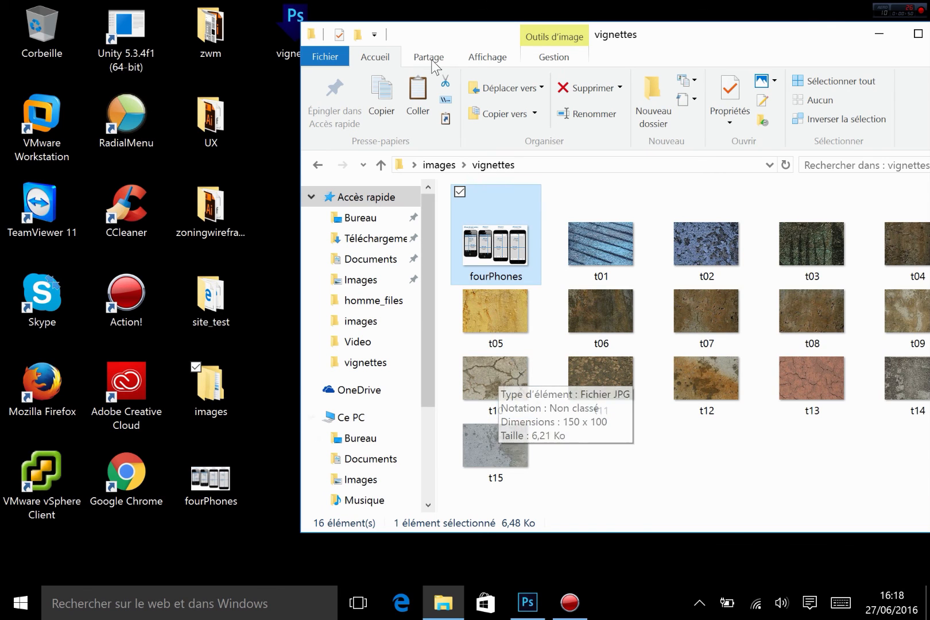
drag(697, 30, 496, 104)
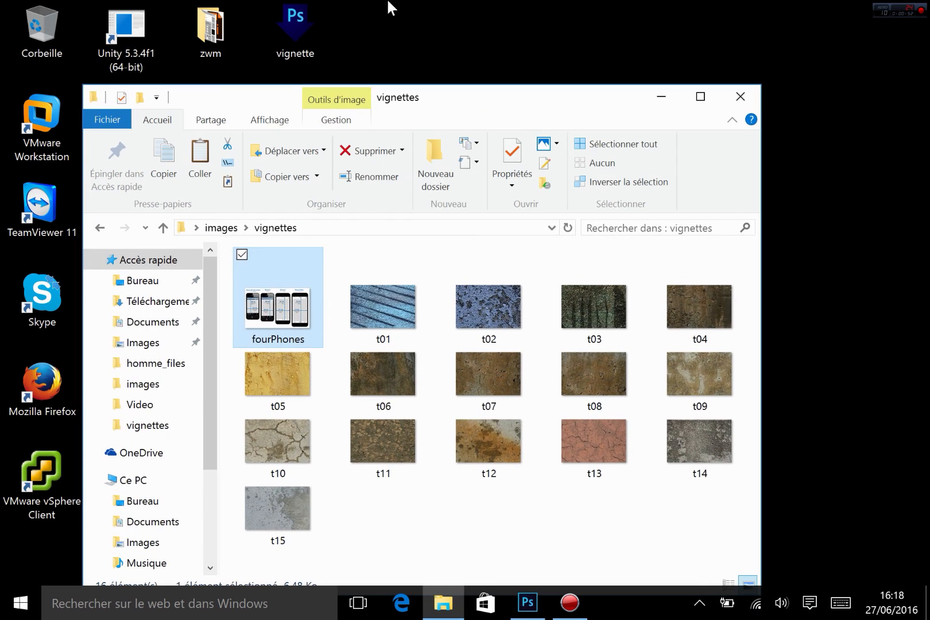
click(275, 18)
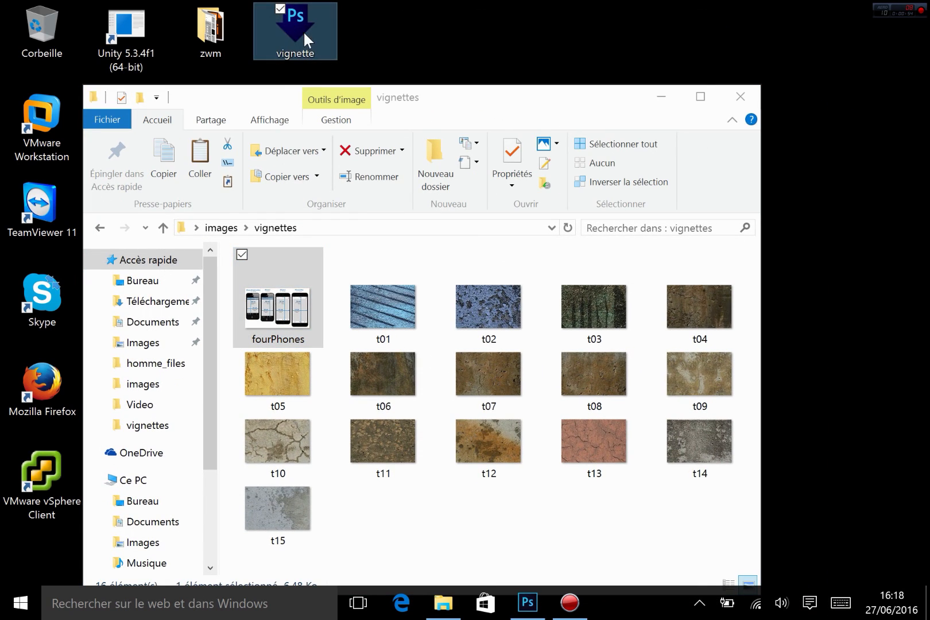